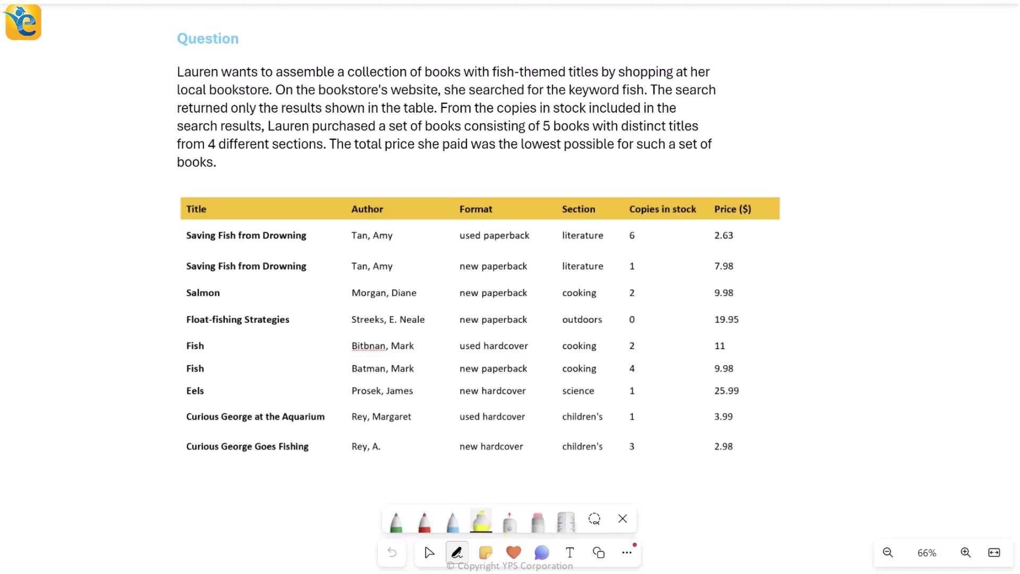
Erase the stray highlighter stroke, highlight 'collection of books' yellow, and underline 'fish-themed titles' in red.
click(537, 520)
click(144, 266)
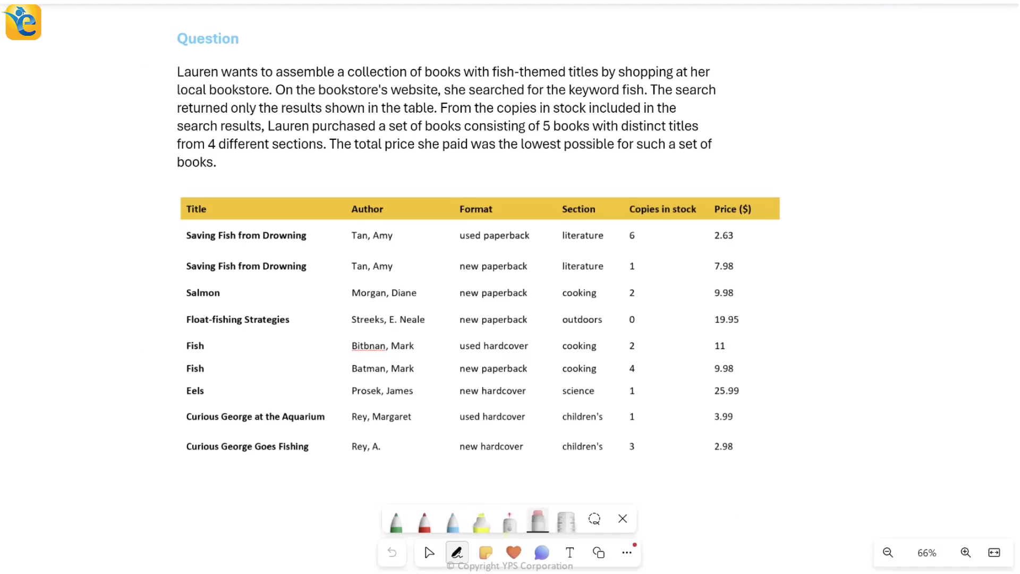
click(481, 520)
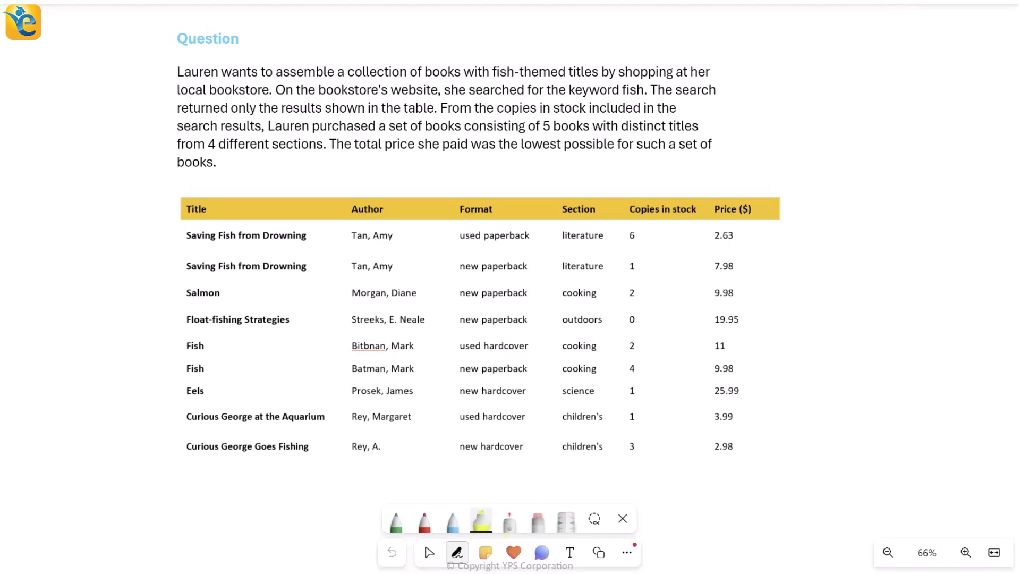
drag(348, 72, 464, 72)
click(424, 519)
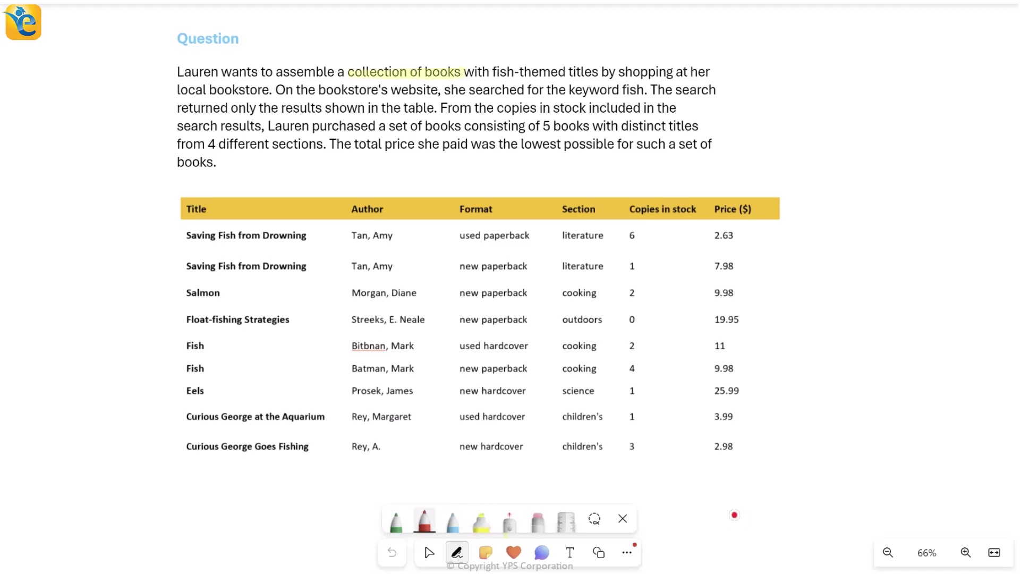
drag(495, 78, 606, 78)
Circle 'local bookstore' with the laser, highlight 'bookstore's website' yellow, and underline 'keyword fish' in red.
click(509, 521)
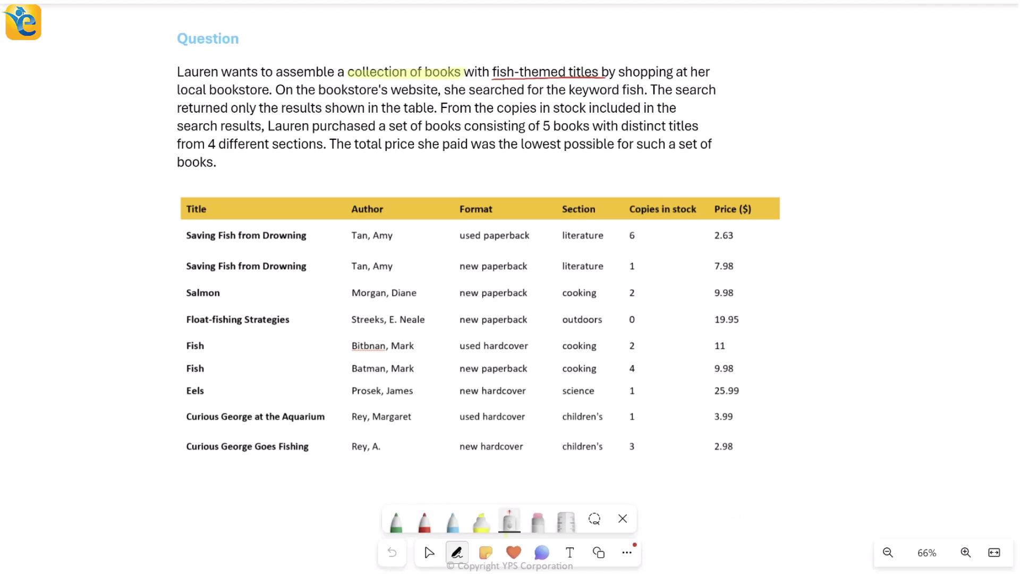
drag(215, 74, 172, 111)
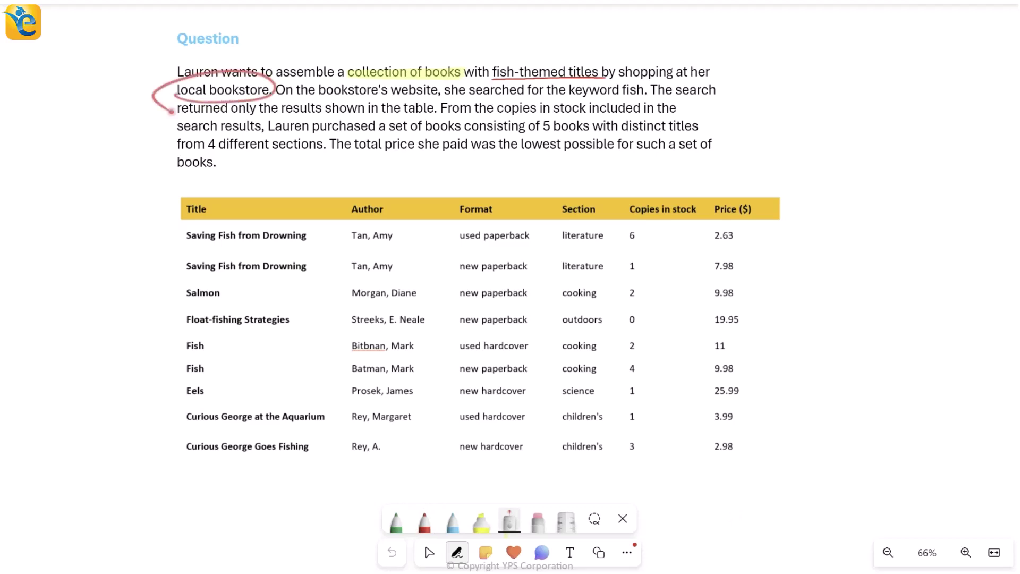
click(481, 521)
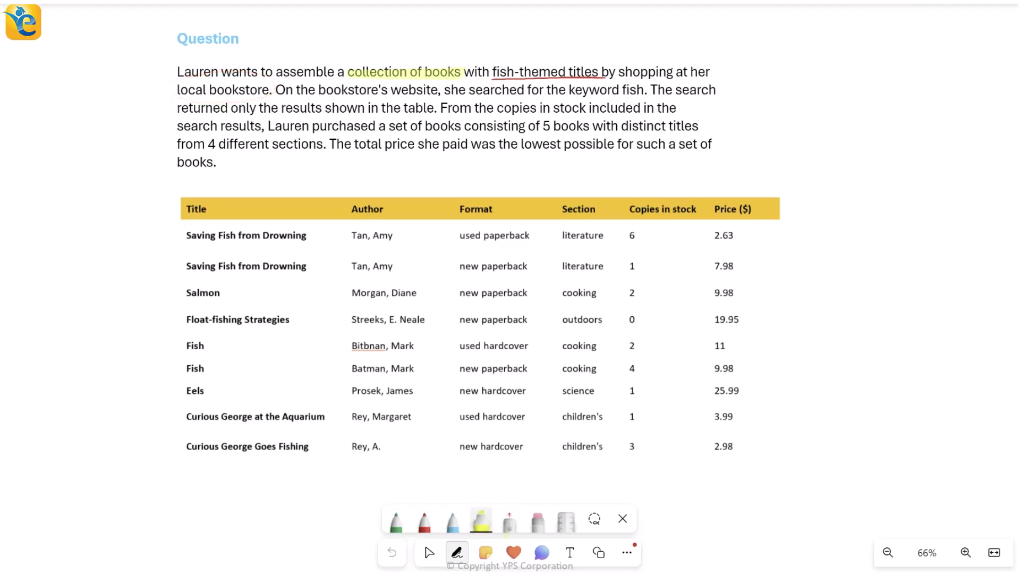
drag(319, 90, 440, 90)
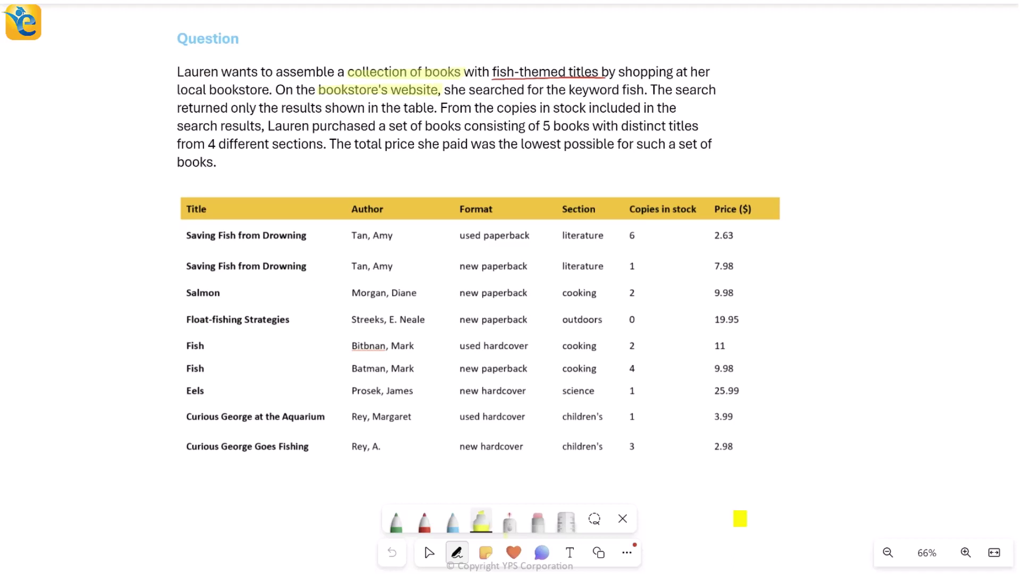
click(425, 521)
mouse_move(566, 93)
mouse_down()
mouse_move(645, 96)
mouse_move(548, 47)
mouse_up()
With laser strokes, trace under 'returned only the results shown', bracket the table, and underline the Author and Format headers.
click(509, 521)
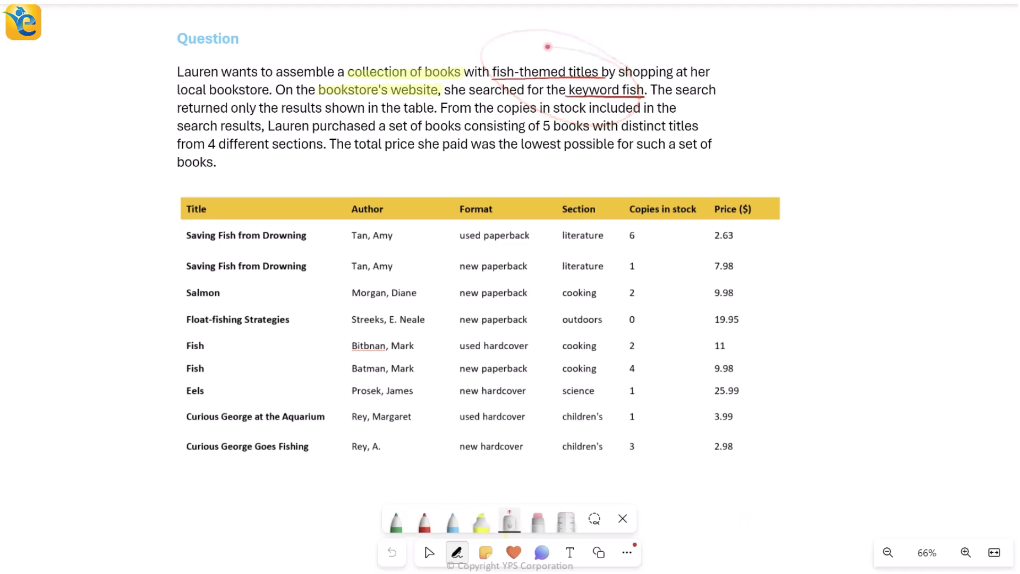
mouse_move(184, 113)
mouse_down()
mouse_move(371, 114)
mouse_move(116, 200)
mouse_move(141, 267)
mouse_up()
drag(801, 170, 760, 477)
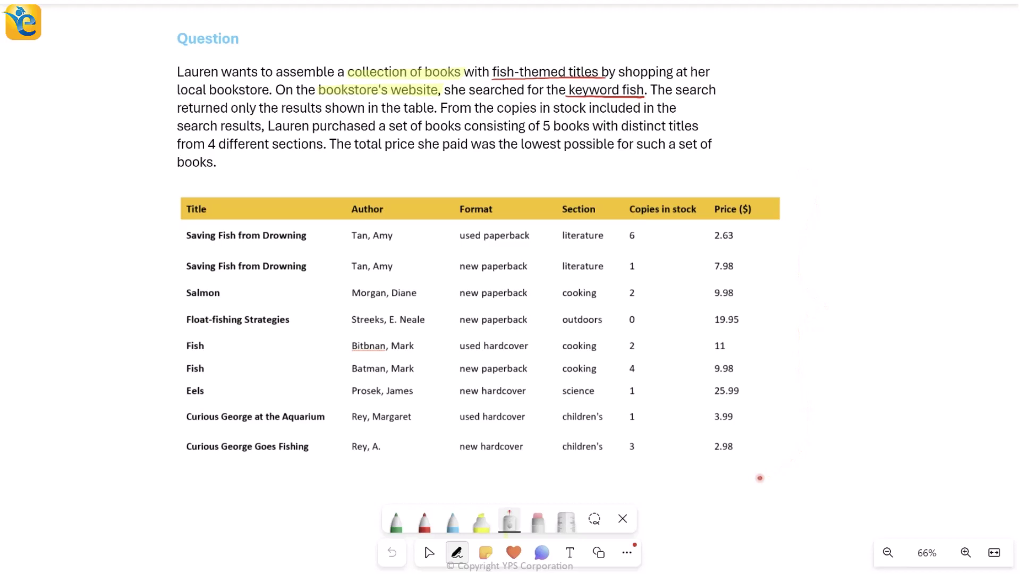
drag(339, 217, 403, 218)
drag(479, 216, 521, 217)
Point laser arrows at the Title, Author and Format columns and trace under used and new paperback.
mouse_move(274, 168)
mouse_down()
mouse_move(214, 199)
mouse_move(234, 197)
mouse_up()
drag(433, 165, 372, 199)
drag(372, 199, 396, 201)
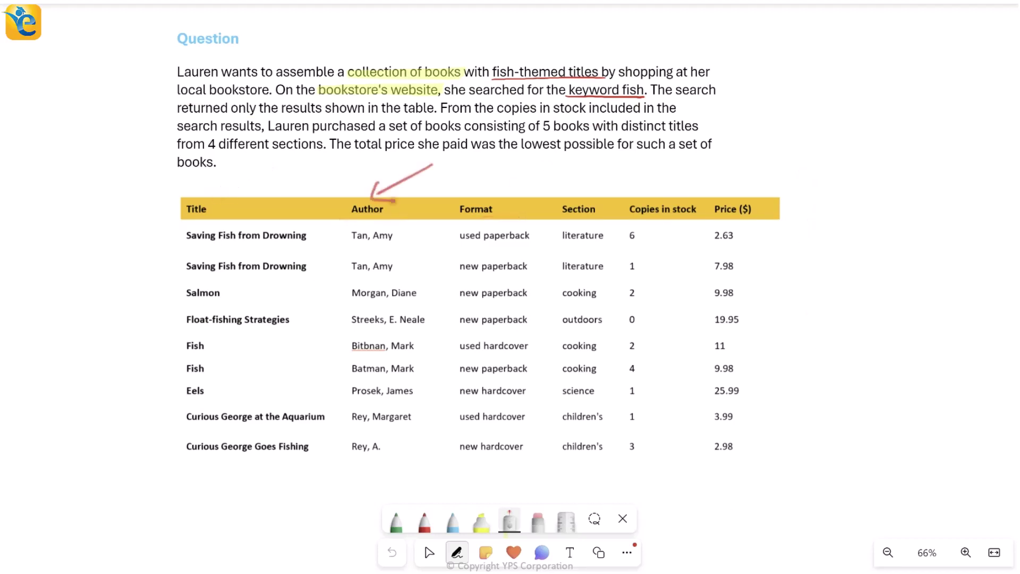
drag(547, 163, 499, 202)
drag(502, 184, 511, 207)
drag(455, 244, 529, 245)
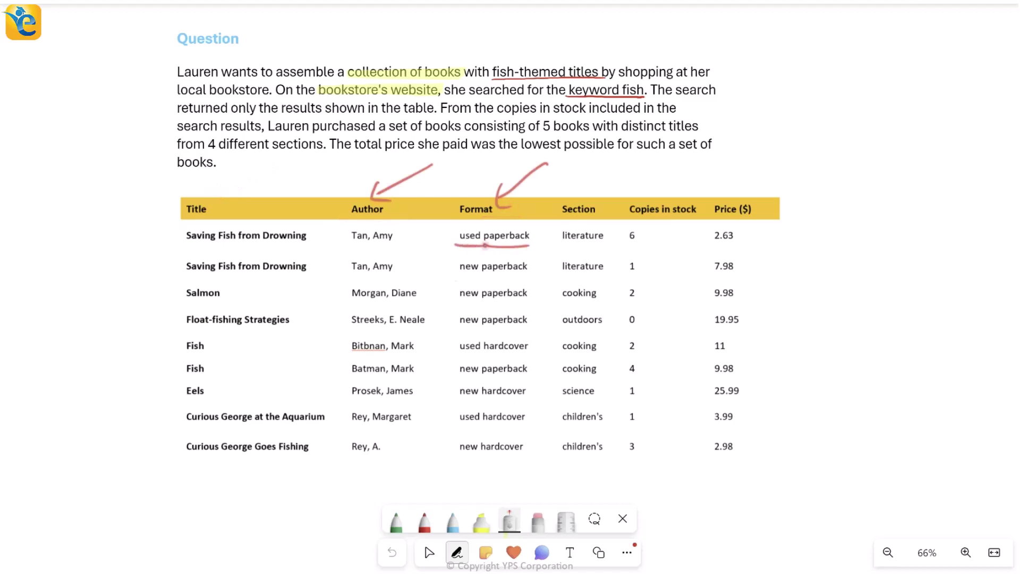
drag(455, 278, 531, 279)
Point at the Section column, trace literature, cooking and outdoors, loop Copies in stock, and underline Price ($).
drag(629, 162, 589, 198)
drag(588, 182, 600, 202)
drag(554, 246, 623, 247)
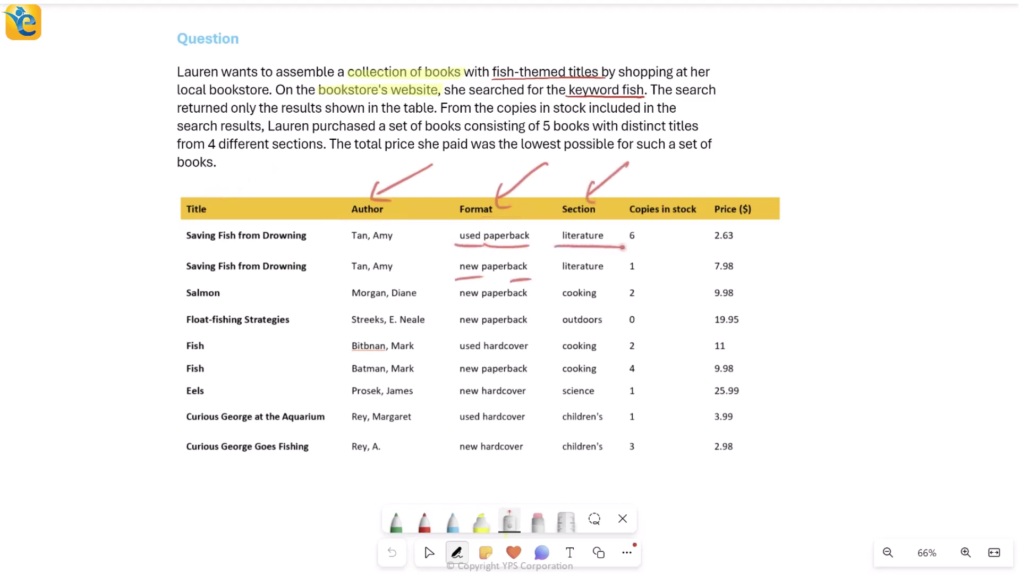
drag(575, 307, 618, 306)
drag(556, 336, 607, 331)
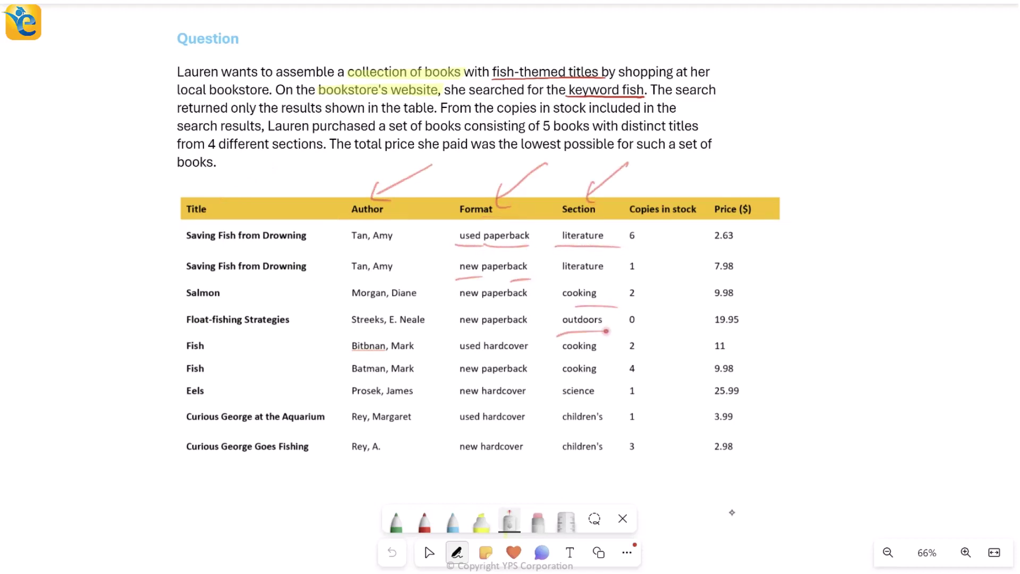
mouse_move(618, 221)
mouse_down()
mouse_move(707, 217)
mouse_move(641, 249)
mouse_up()
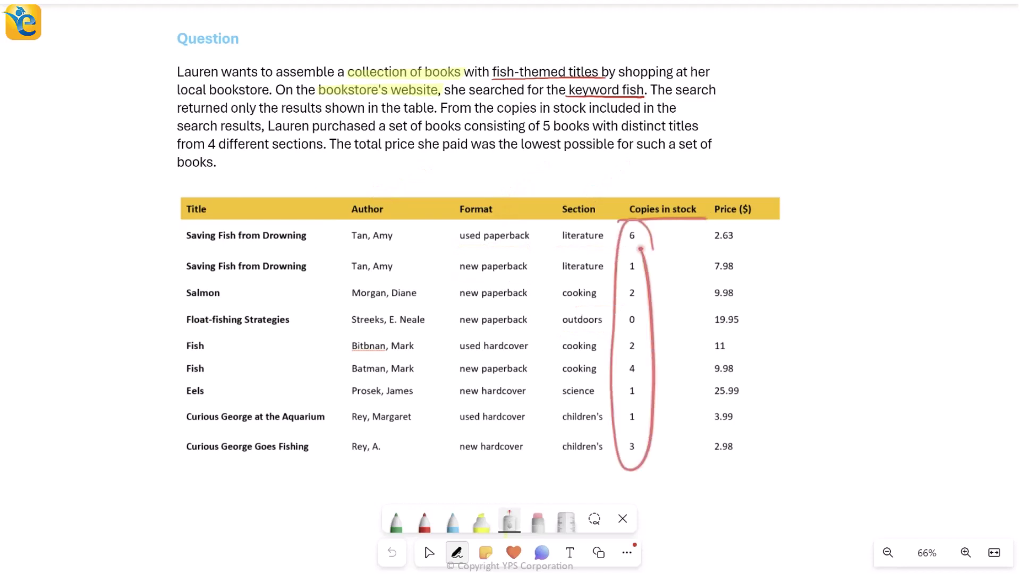
drag(708, 218, 772, 217)
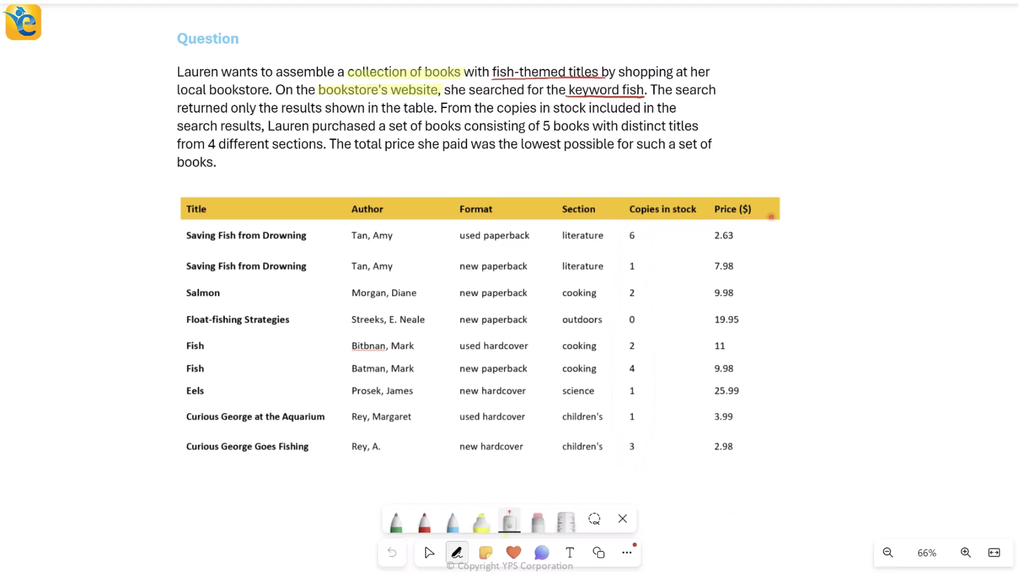
click(482, 520)
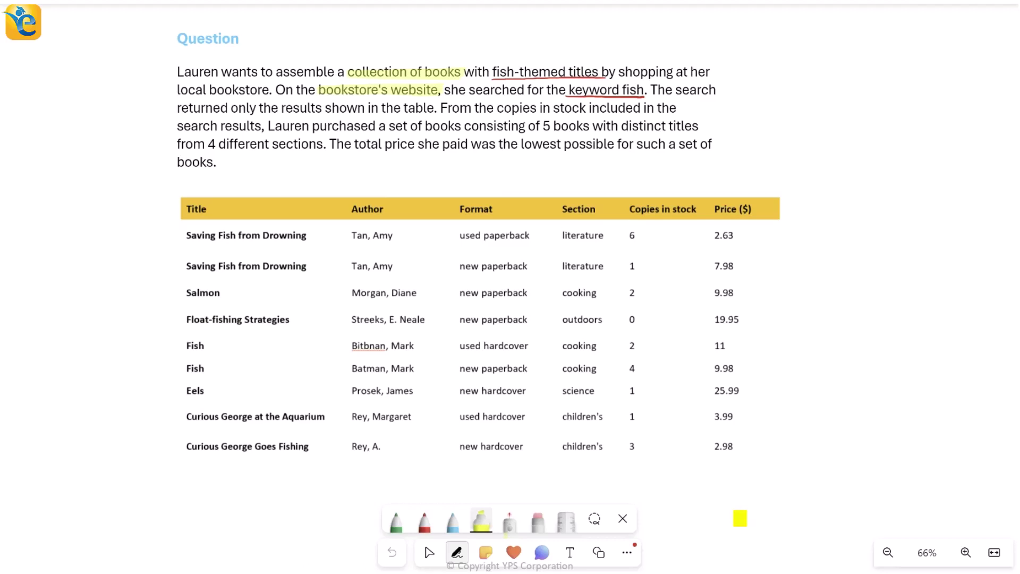
mouse_move(467, 126)
mouse_down()
mouse_move(590, 126)
mouse_move(389, 126)
mouse_up()
click(424, 521)
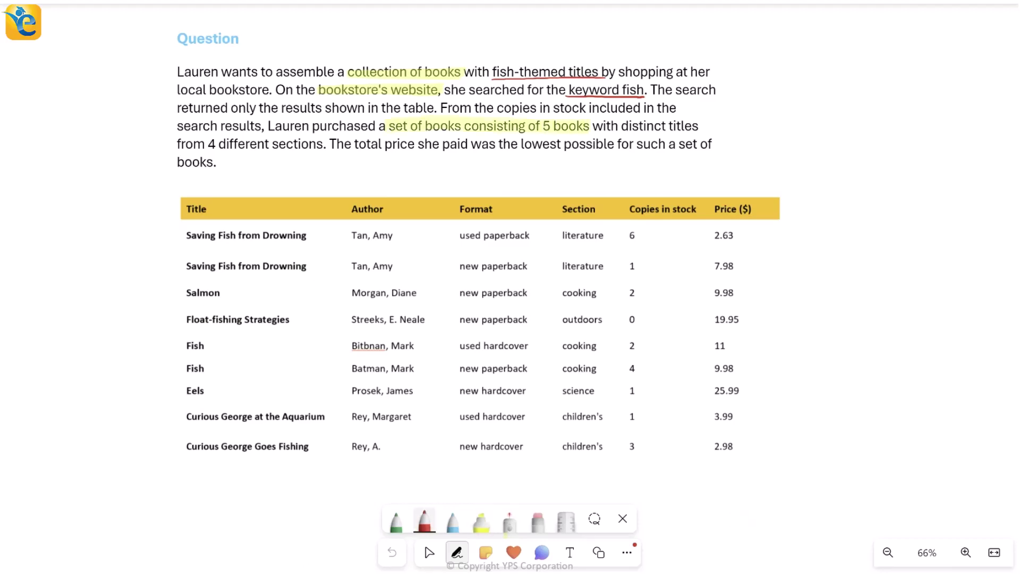
mouse_move(545, 133)
mouse_down()
mouse_move(692, 134)
mouse_move(713, 124)
mouse_move(708, 114)
mouse_up()
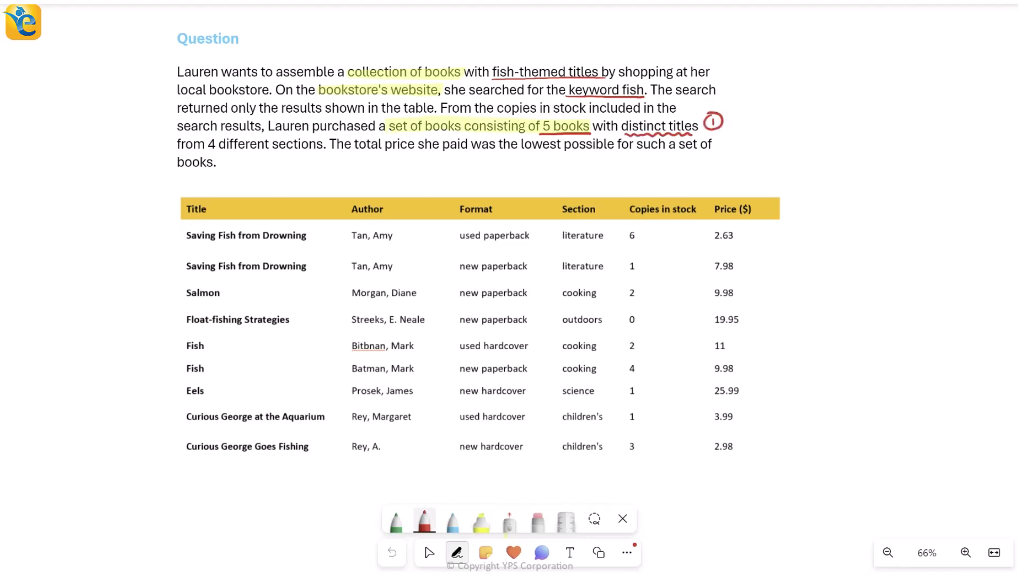
mouse_move(209, 153)
mouse_down()
mouse_move(315, 153)
mouse_move(281, 177)
mouse_up()
mouse_move(276, 161)
mouse_down()
mouse_move(266, 176)
mouse_move(276, 162)
mouse_up()
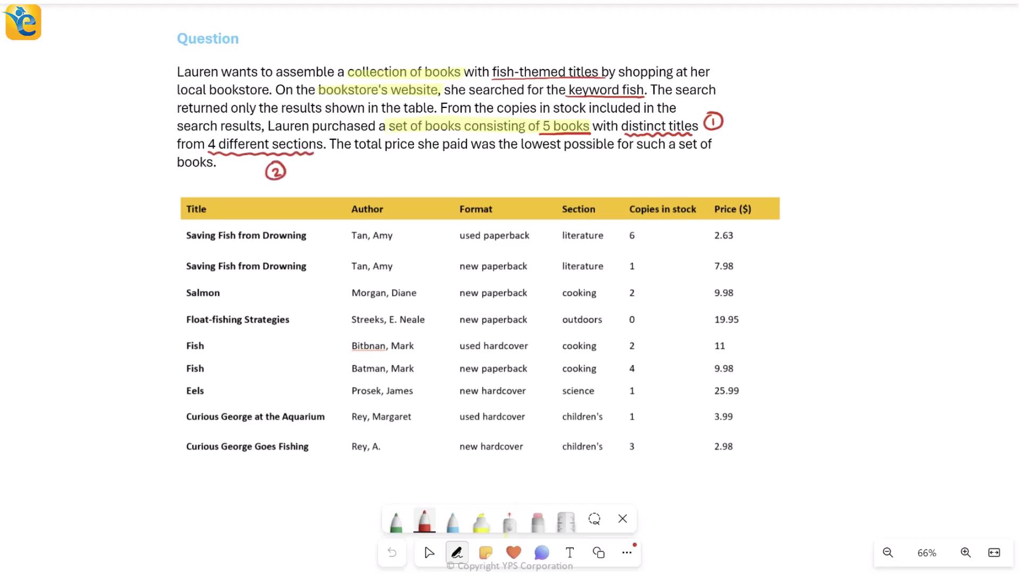
mouse_move(538, 134)
mouse_down()
mouse_move(591, 114)
mouse_move(592, 134)
mouse_move(709, 137)
mouse_up()
click(509, 519)
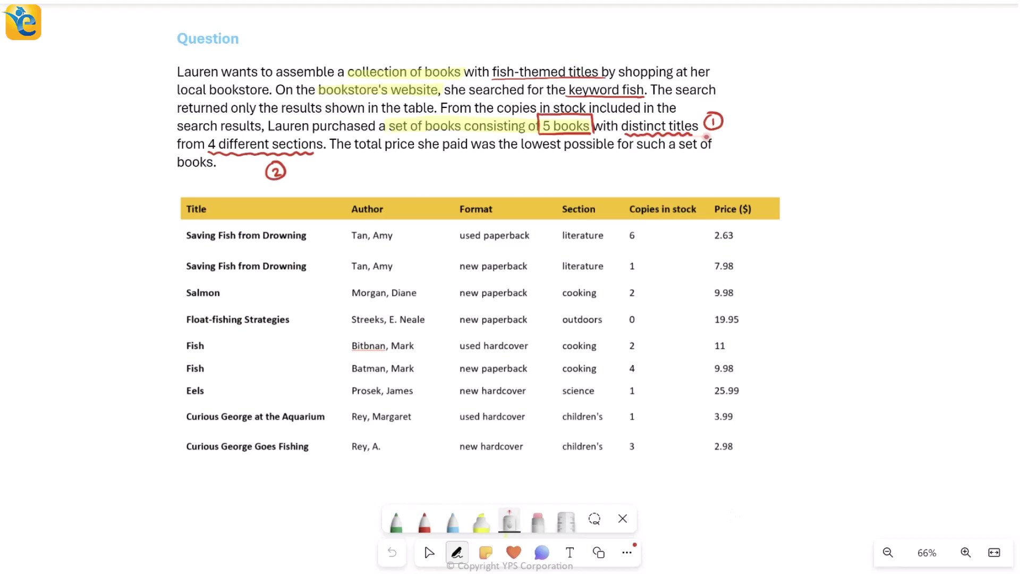
mouse_move(775, 85)
mouse_down()
mouse_move(690, 116)
mouse_move(709, 104)
mouse_up()
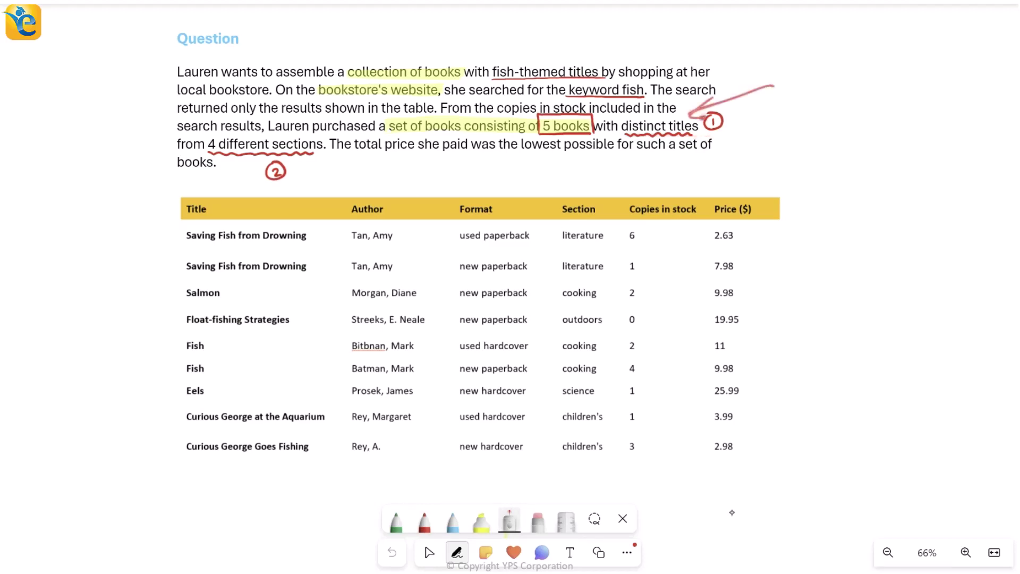
drag(212, 202, 153, 248)
drag(202, 151, 328, 153)
mouse_move(603, 214)
mouse_down()
mouse_move(537, 415)
mouse_move(632, 218)
mouse_up()
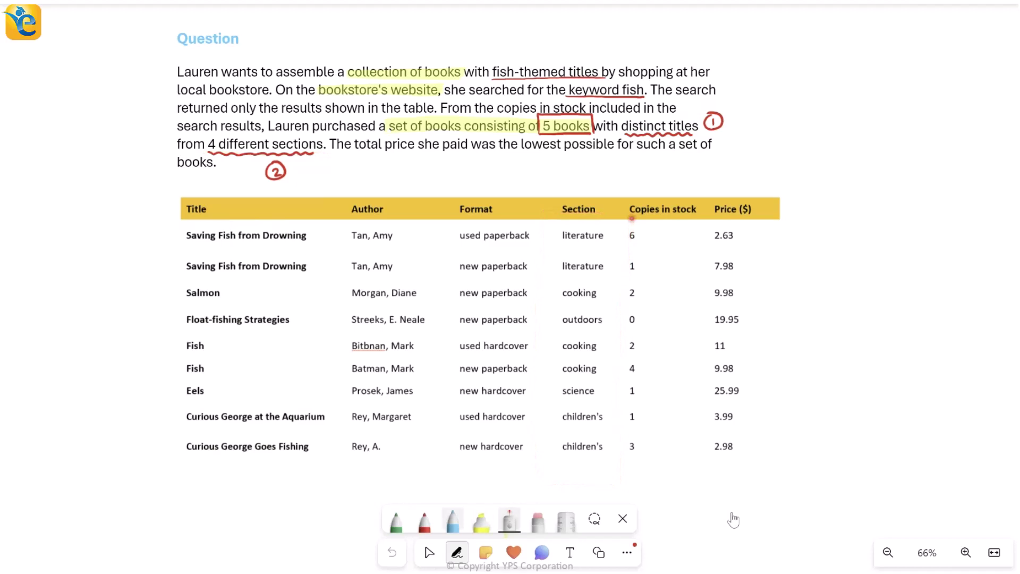
click(424, 520)
drag(381, 153, 618, 155)
mouse_move(506, 165)
mouse_down()
mouse_move(506, 175)
mouse_move(508, 158)
mouse_up()
click(509, 521)
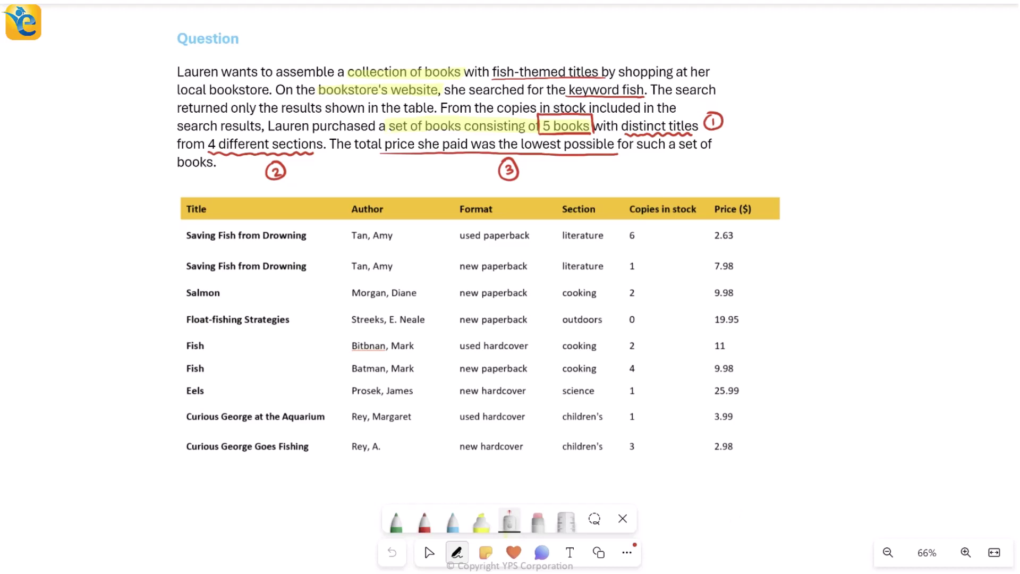
drag(553, 102, 520, 114)
drag(610, 163, 727, 165)
mouse_move(778, 68)
mouse_down()
mouse_move(688, 111)
mouse_move(695, 126)
mouse_up()
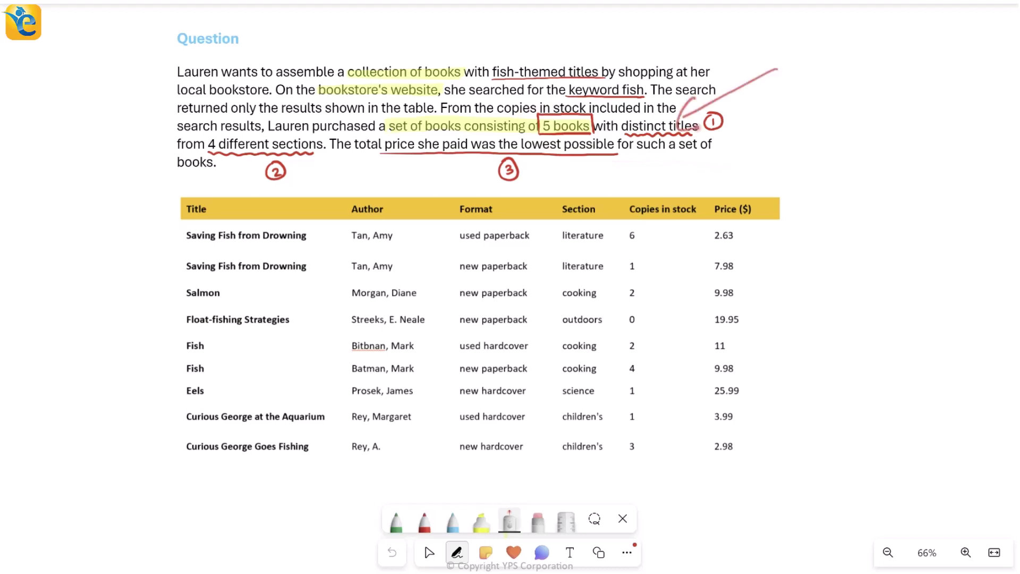
mouse_move(144, 199)
mouse_down()
mouse_move(249, 152)
mouse_move(245, 163)
mouse_up()
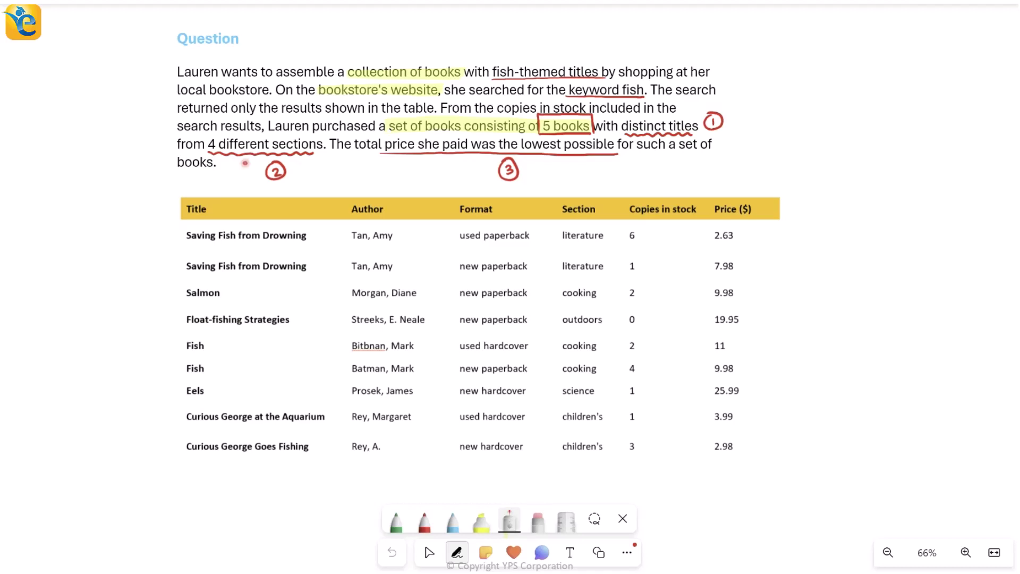
drag(245, 163, 326, 142)
On the Question Stem, underline 'each of the following titles' and the purchase condition, circle 'Yes if', and box the three titles.
click(425, 545)
scroll(424, 544, down, 8)
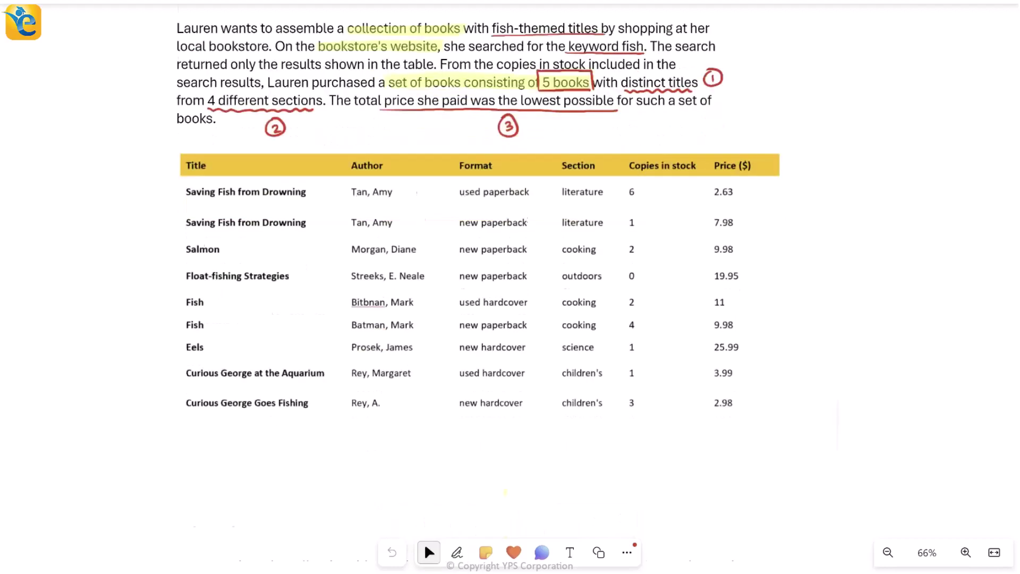
scroll(509, 277, down, 3)
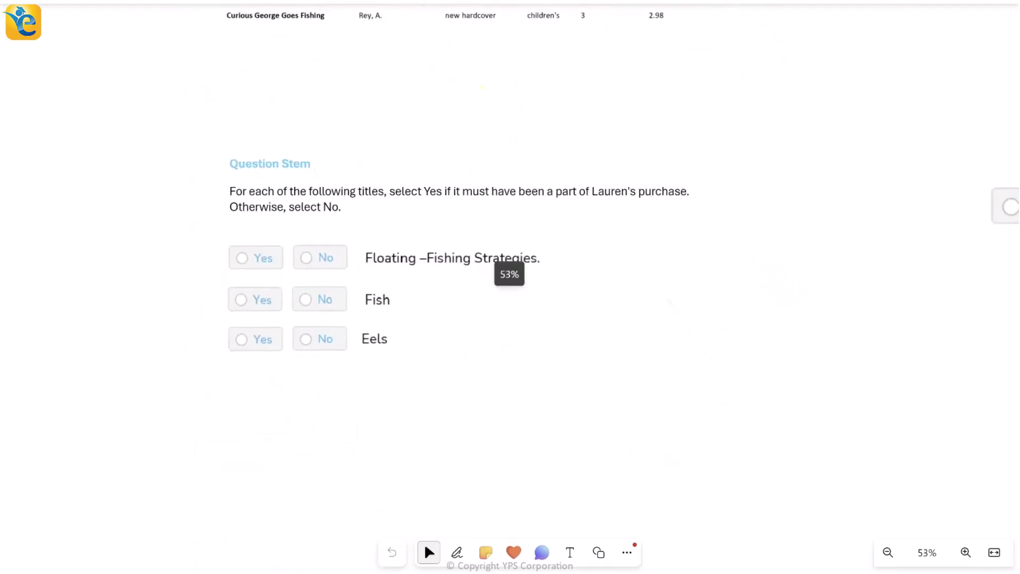
click(457, 552)
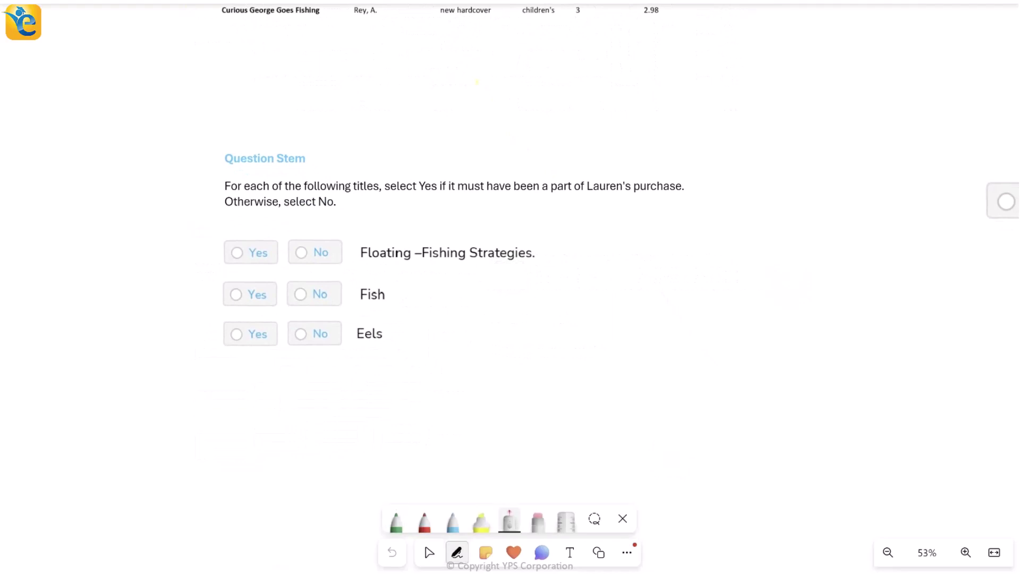
drag(245, 192, 384, 195)
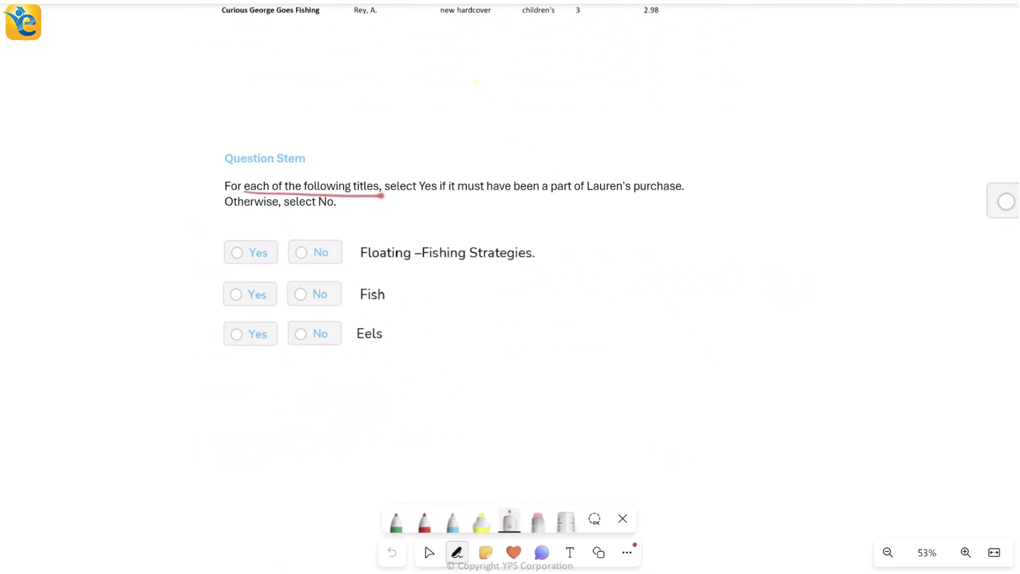
drag(437, 168, 433, 166)
drag(460, 198, 658, 192)
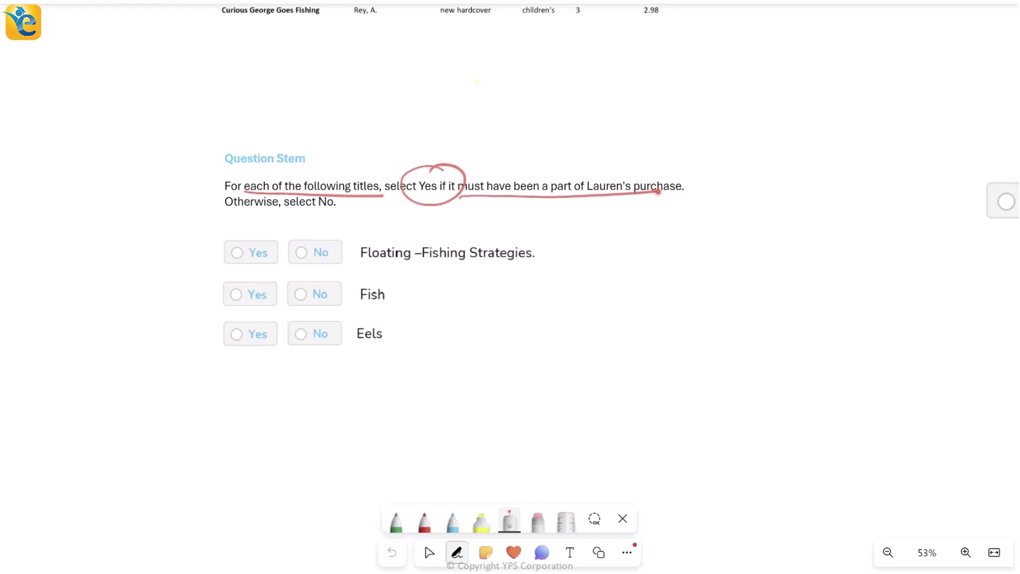
mouse_move(350, 232)
mouse_down()
mouse_move(340, 304)
mouse_move(556, 237)
mouse_move(389, 233)
mouse_up()
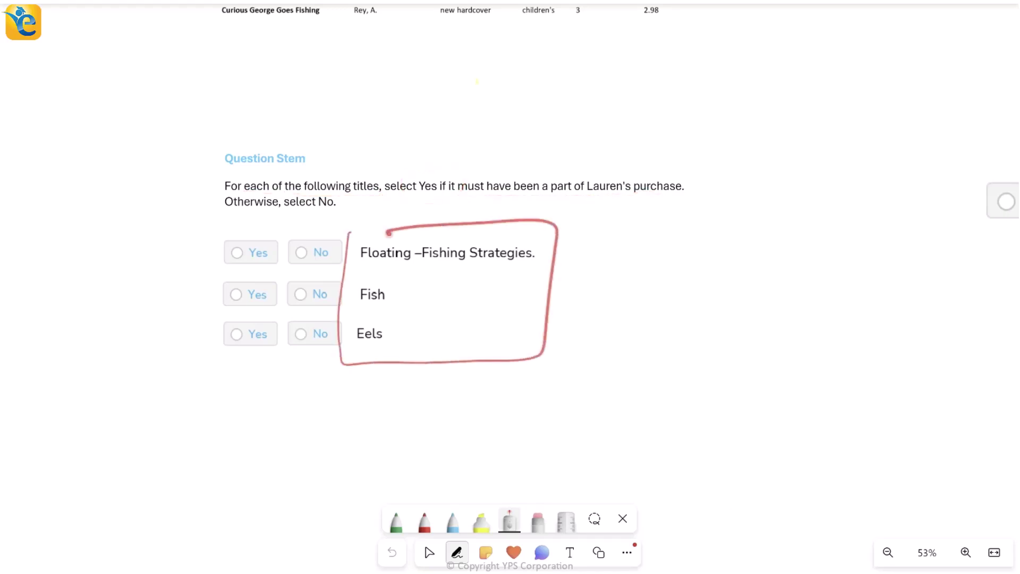
Back at the table, in red ink loop the Price column, circle '5 books' and lowest price, and arrow to 7.98.
click(428, 552)
scroll(429, 550, up, 7)
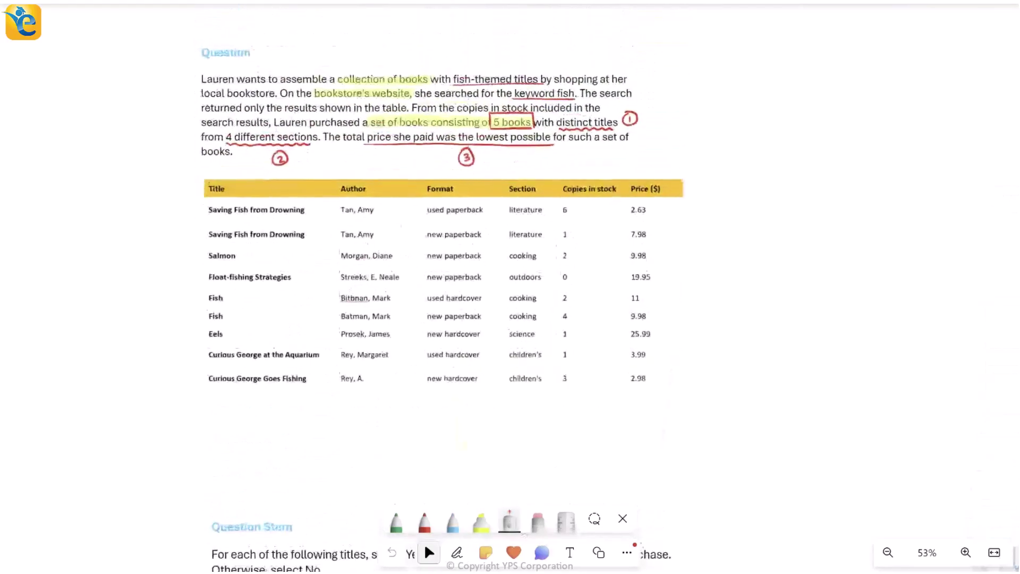
scroll(424, 543, up, 1)
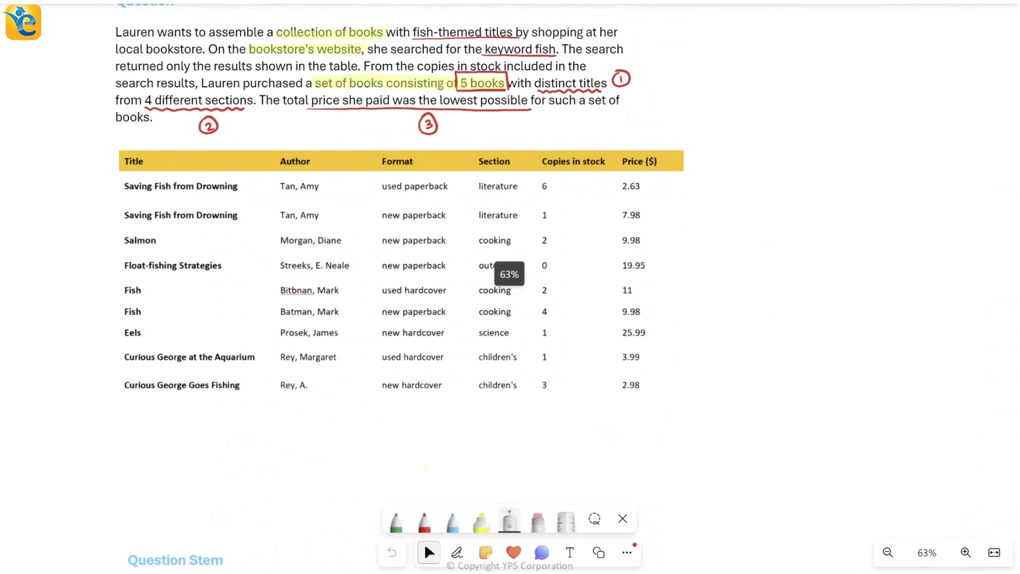
click(457, 553)
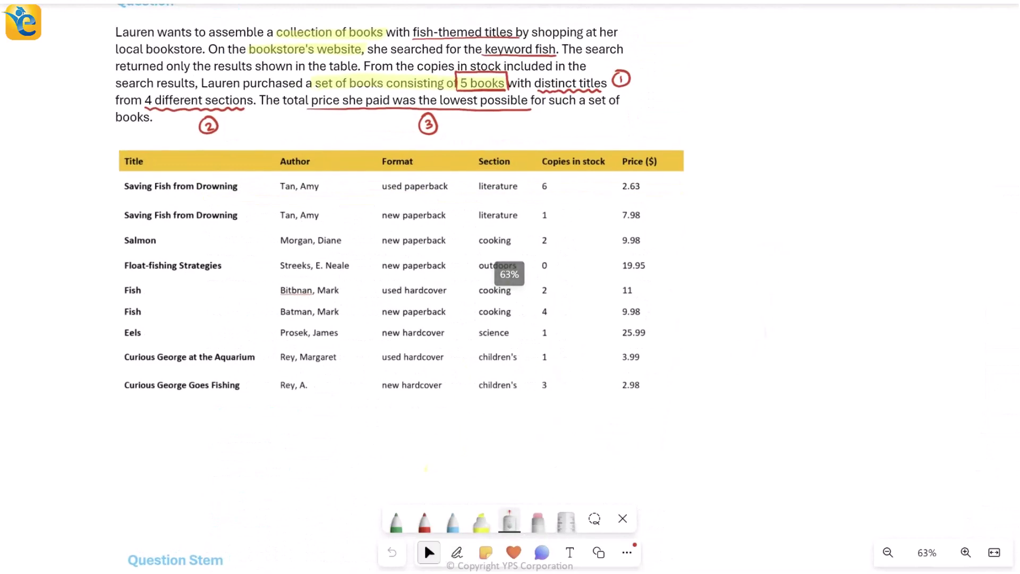
scroll(398, 266, up, 1)
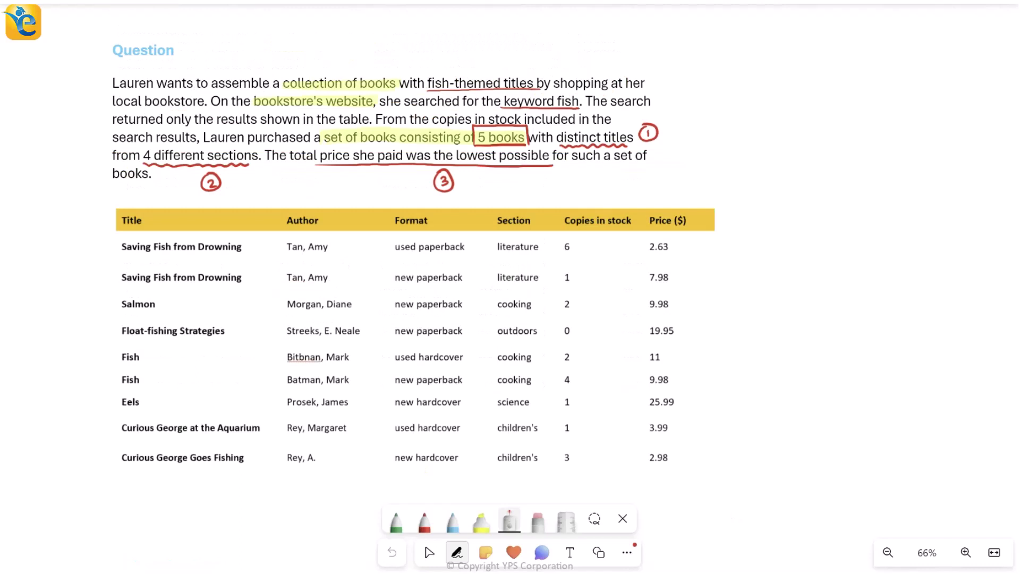
click(509, 520)
click(457, 453)
mouse_move(689, 215)
mouse_down()
mouse_move(594, 396)
mouse_move(675, 232)
mouse_up()
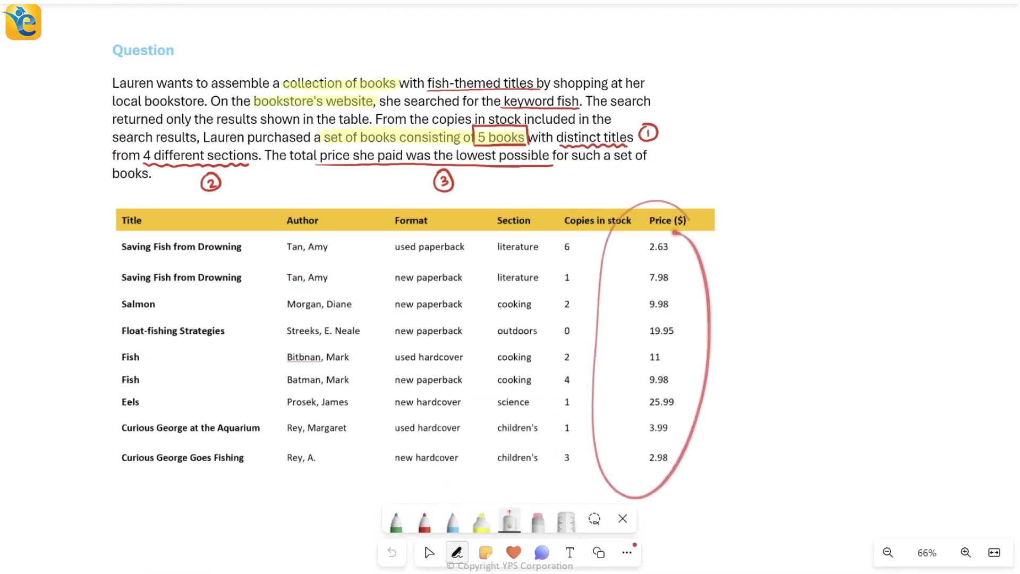
drag(531, 160, 529, 131)
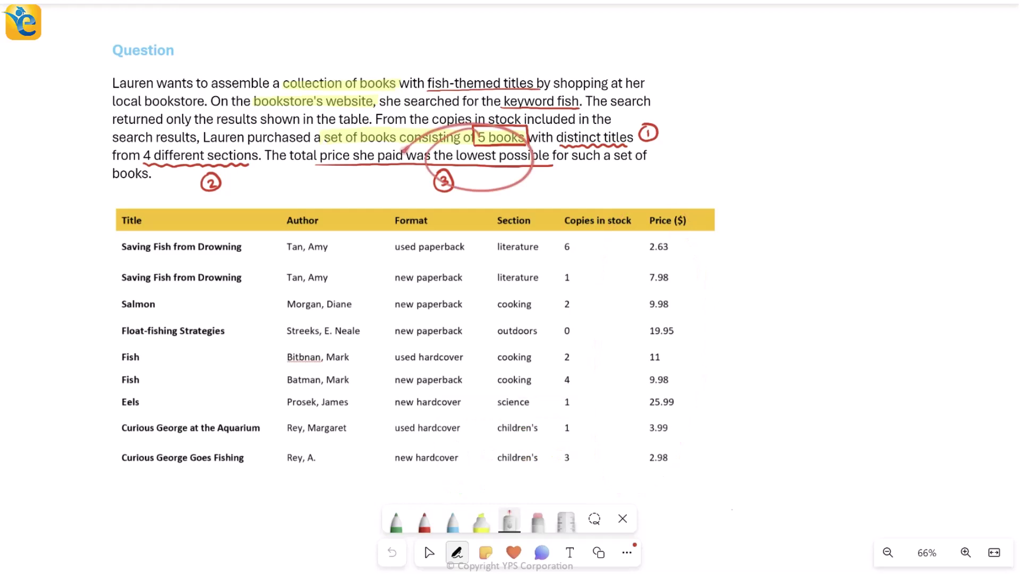
drag(790, 217, 717, 286)
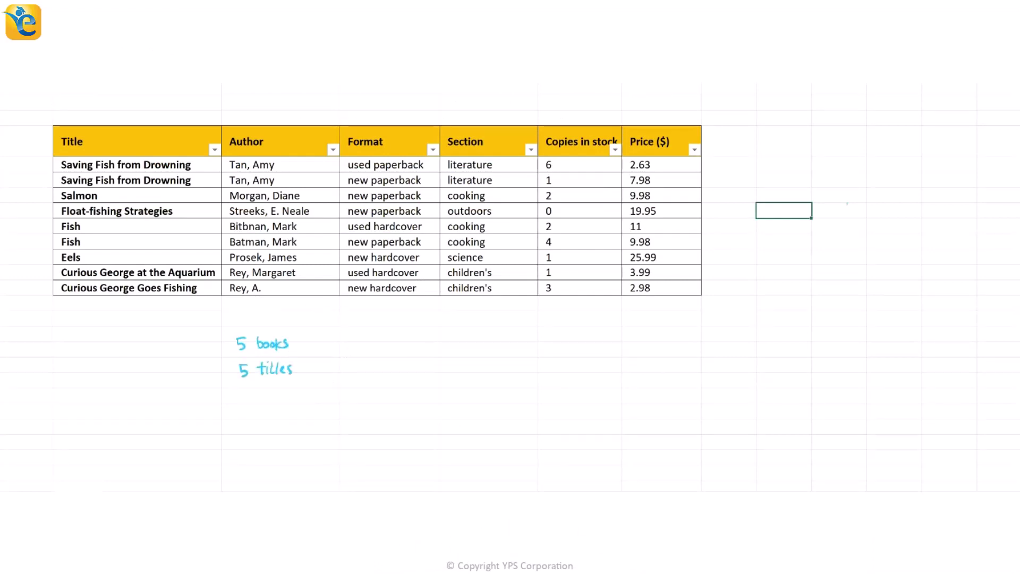
Finish the '5 titles' note, add list dashes, and handwrite '4 sections' below the table.
mouse_move(208, 367)
mouse_down()
mouse_move(221, 367)
mouse_move(216, 397)
mouse_up()
drag(244, 394, 242, 407)
mouse_move(259, 398)
mouse_down()
mouse_move(253, 408)
mouse_move(266, 399)
mouse_up()
mouse_move(273, 399)
mouse_down()
mouse_move(269, 407)
mouse_move(279, 407)
mouse_up()
drag(287, 399, 297, 406)
drag(301, 397, 295, 407)
Handwrite 'lowest price' beside the '5 titles' note.
drag(371, 359, 376, 372)
drag(384, 364, 396, 365)
drag(399, 368, 405, 371)
mouse_move(414, 361)
mouse_down()
mouse_move(416, 372)
mouse_move(441, 373)
mouse_up()
drag(445, 367, 449, 374)
drag(453, 370, 458, 372)
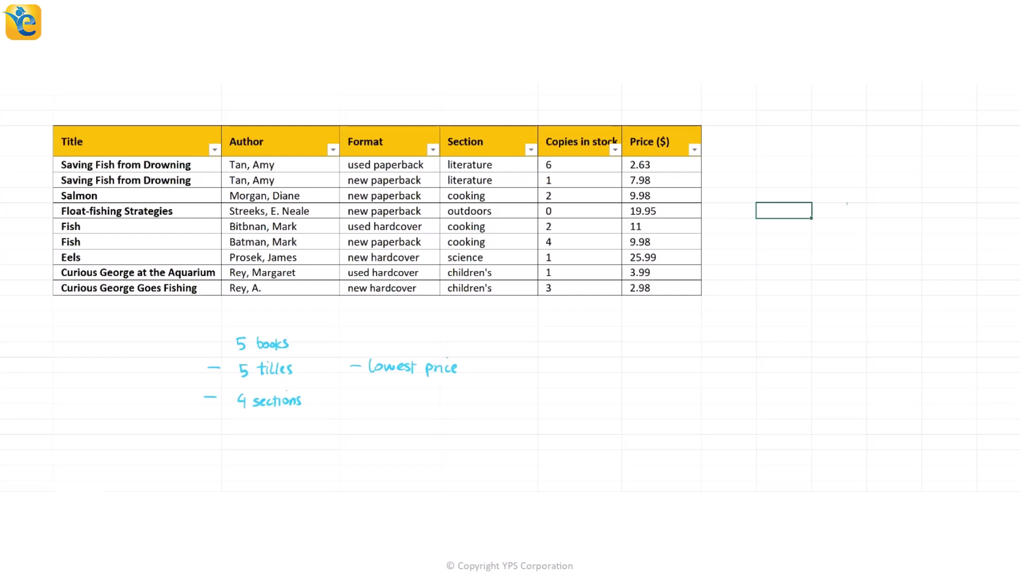
Sort the book table A to Z by Section, then by Price from smallest to largest.
click(530, 149)
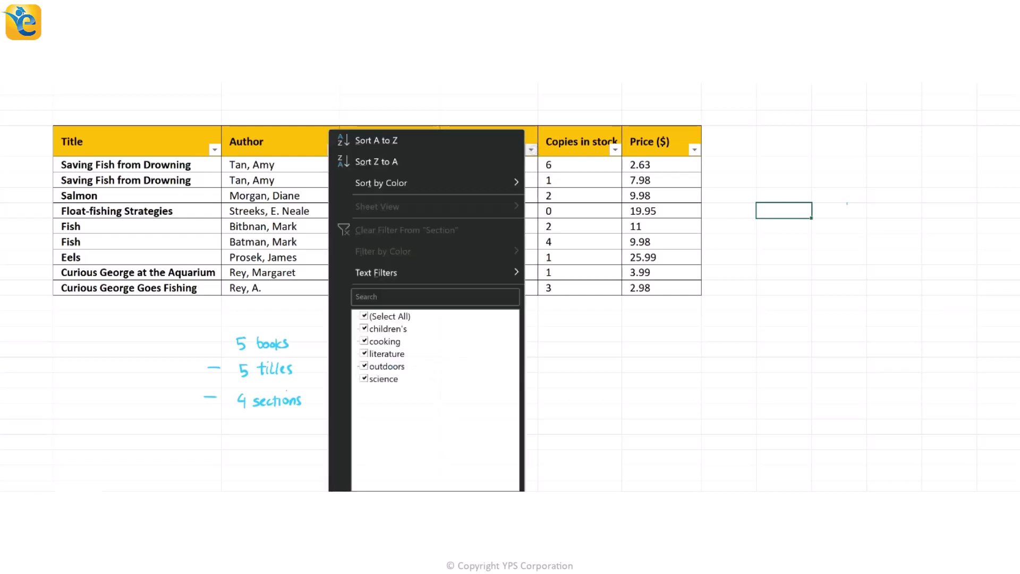
click(372, 138)
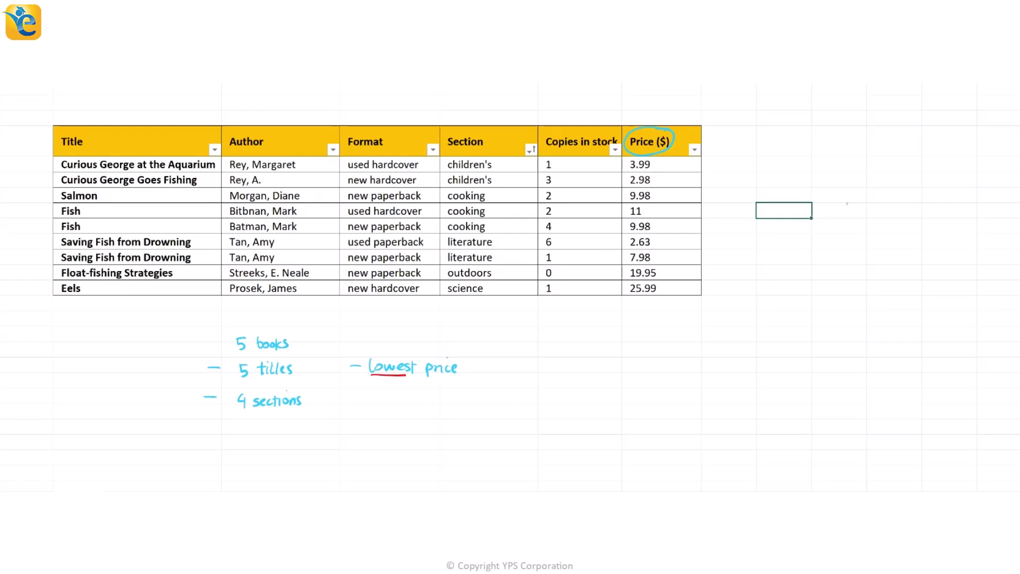
click(695, 149)
click(553, 73)
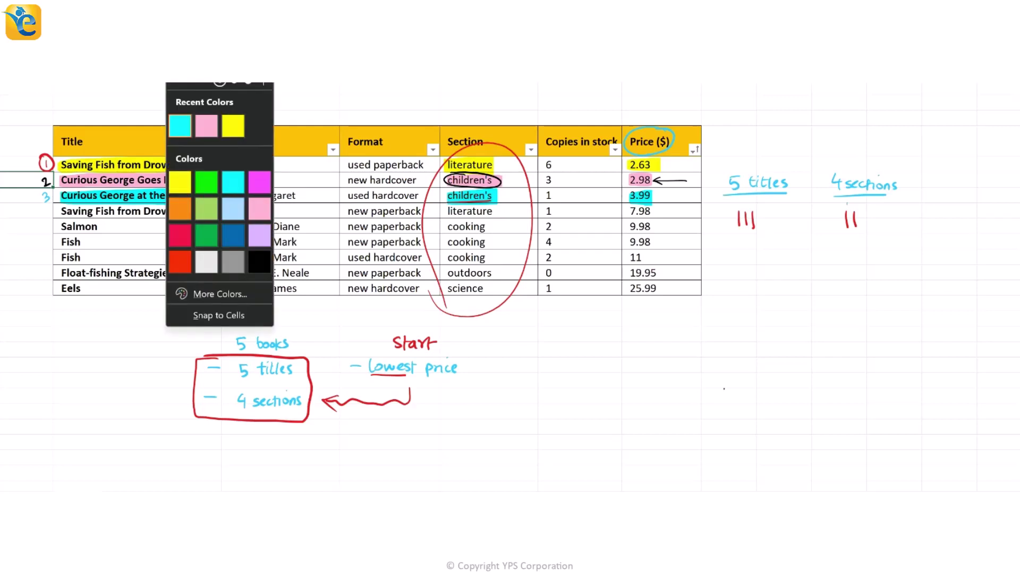
Choose red ink and write the 4 that starts the sections breakdown tree.
click(260, 182)
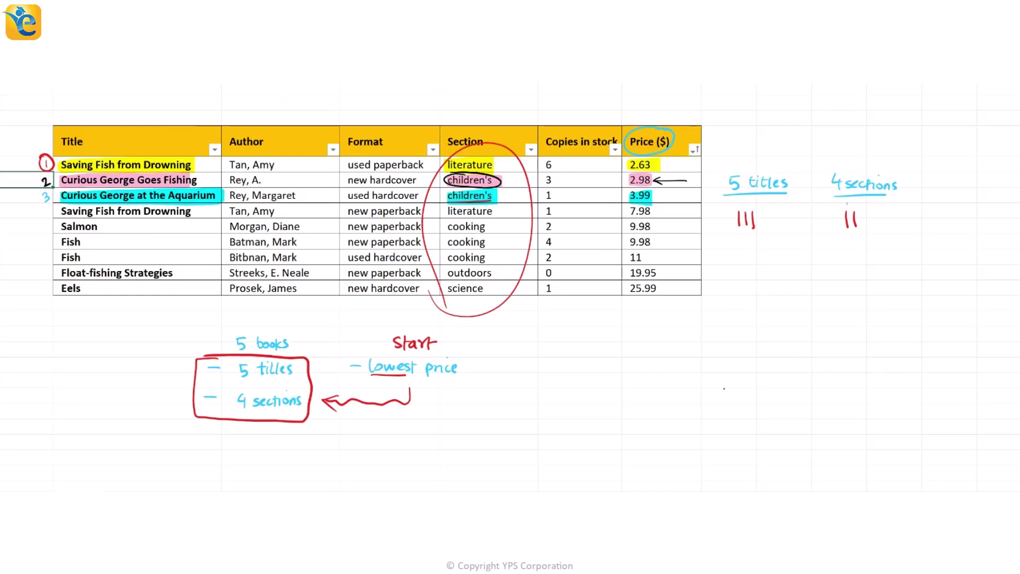
drag(645, 366, 653, 376)
mouse_move(651, 371)
mouse_down()
mouse_move(613, 420)
mouse_move(624, 419)
mouse_move(617, 440)
mouse_move(628, 440)
mouse_up()
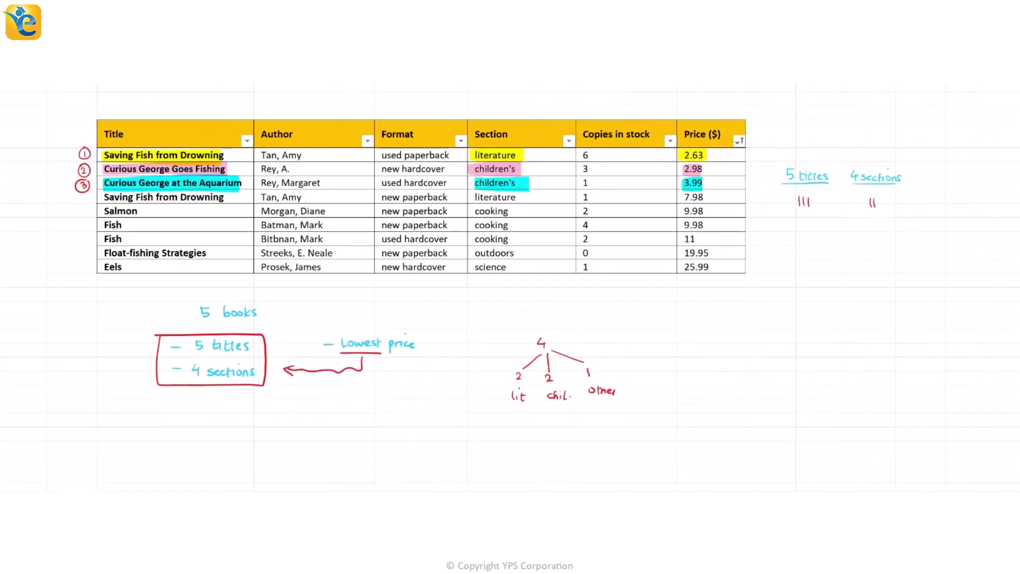
click(314, 420)
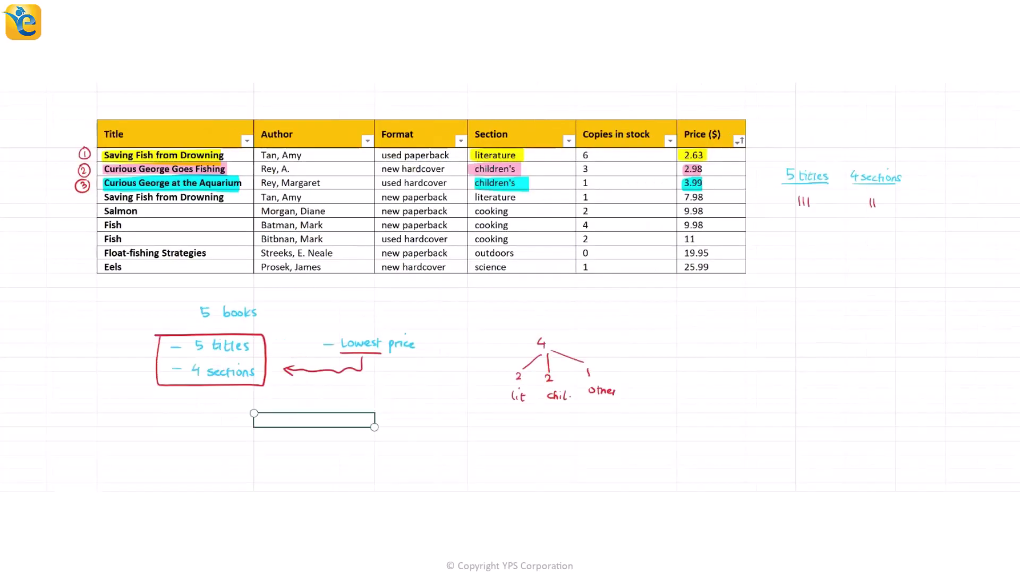
drag(525, 195, 531, 201)
drag(531, 195, 525, 202)
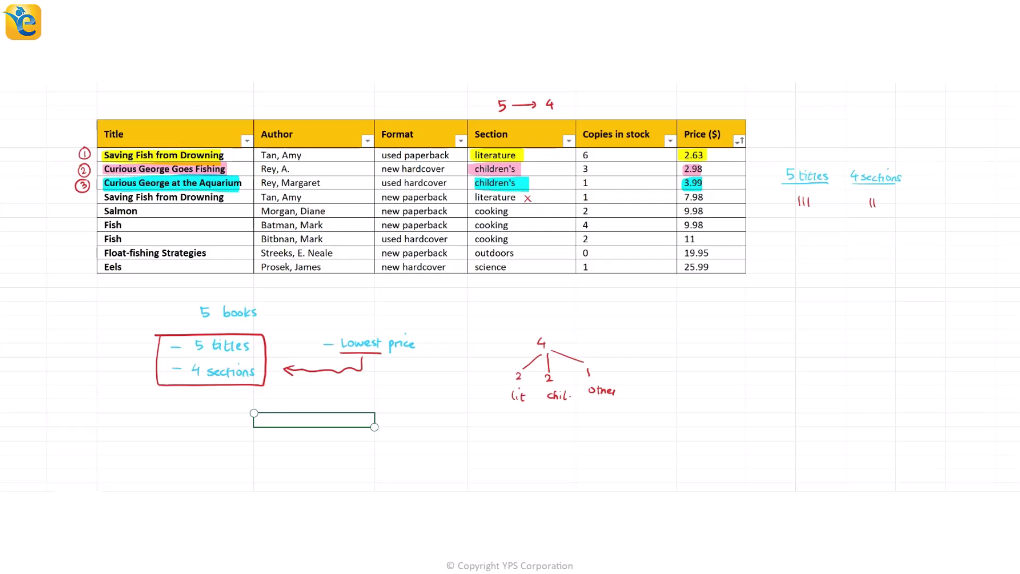
key(Delete)
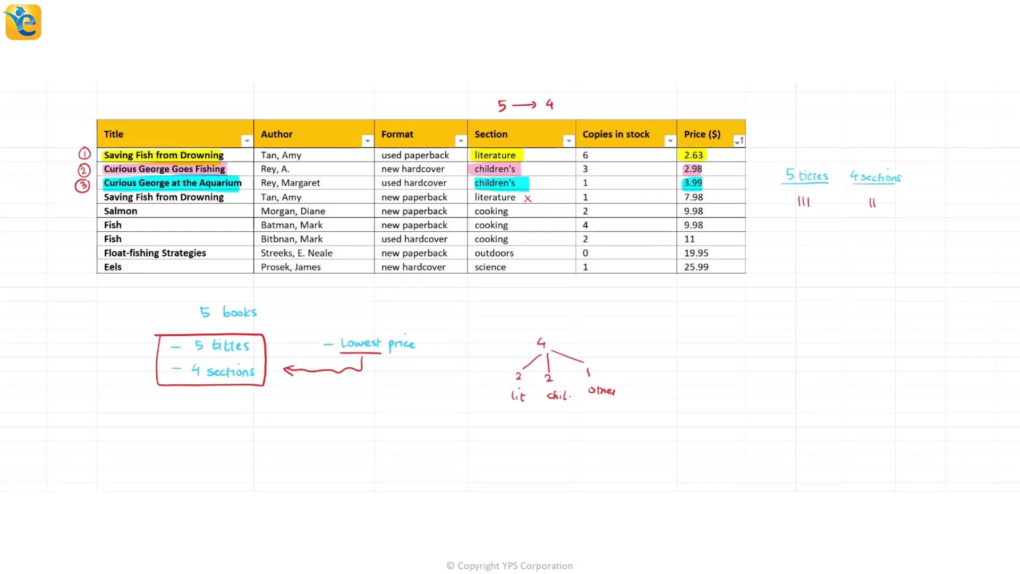
click(1007, 239)
Highlight the Salmon and Fish titles, cooking sections and 9.98 prices orange, and write a circled 4 beside them.
mouse_move(102, 207)
mouse_down()
mouse_move(106, 224)
mouse_move(141, 228)
mouse_move(139, 209)
mouse_up()
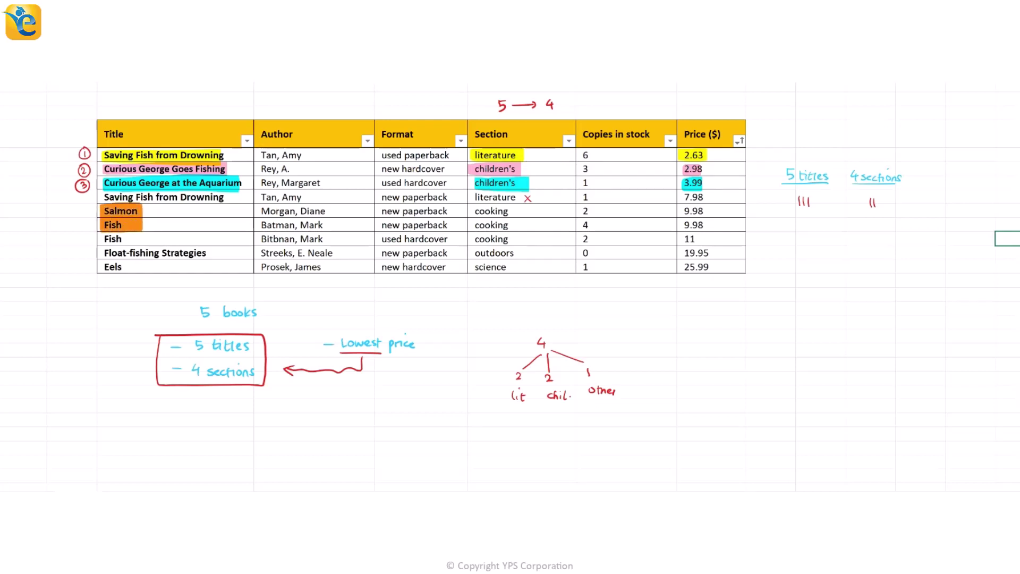
mouse_move(472, 207)
mouse_down()
mouse_move(514, 229)
mouse_move(479, 210)
mouse_up()
mouse_move(680, 207)
mouse_down()
mouse_move(689, 222)
mouse_move(706, 209)
mouse_up()
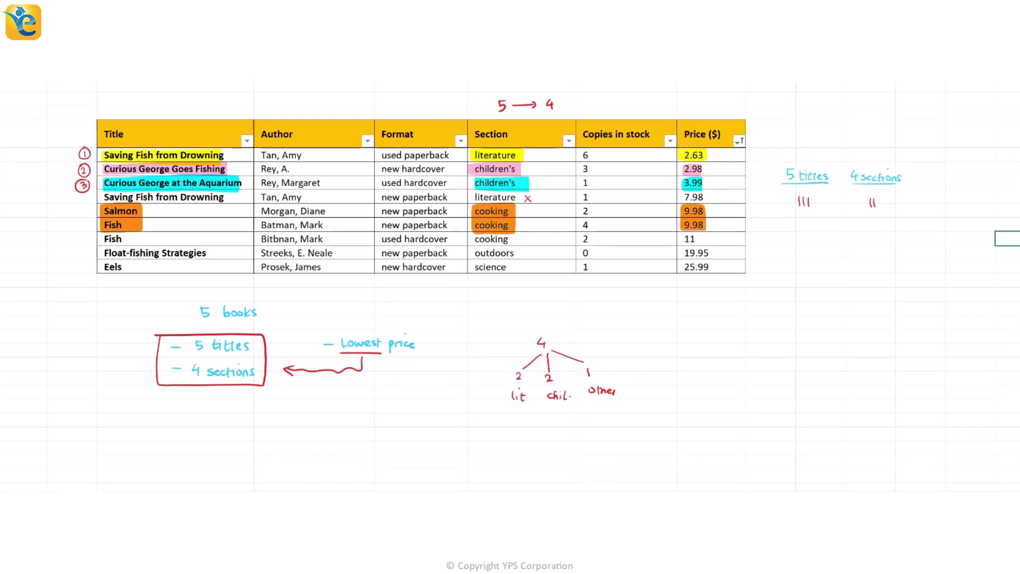
mouse_move(80, 214)
mouse_down()
mouse_move(75, 227)
mouse_move(90, 210)
mouse_up()
drag(81, 211, 85, 224)
Add a fourth tally under '5 titles', a third under '4 sections', and cross out the second Fish row.
drag(814, 197, 814, 206)
drag(879, 197, 882, 211)
drag(516, 238, 523, 245)
drag(130, 237, 131, 245)
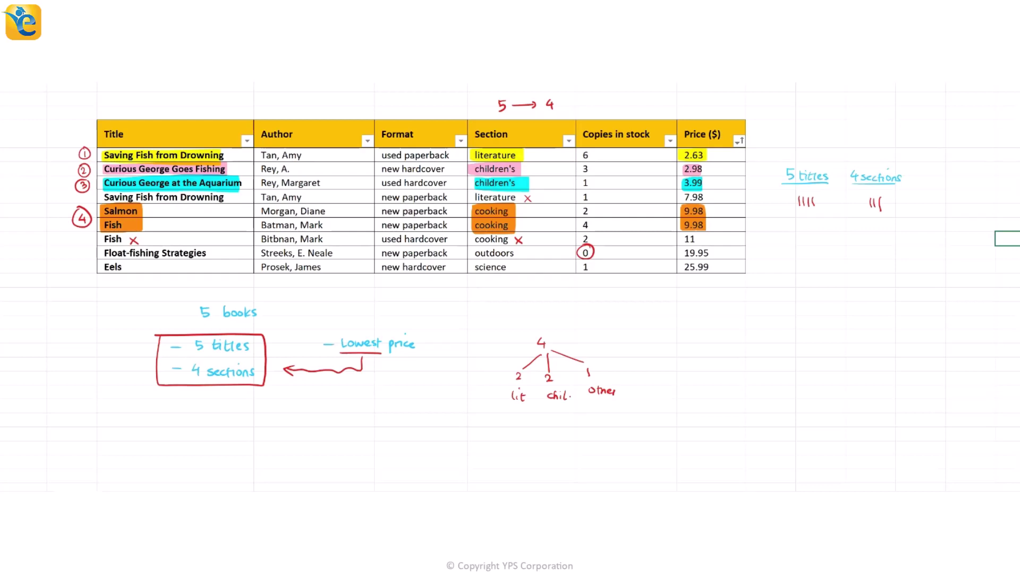
Cross out Float-fishing Strategies' zero stock and highlight Eels' 25.99 price, science section and title green.
click(712, 406)
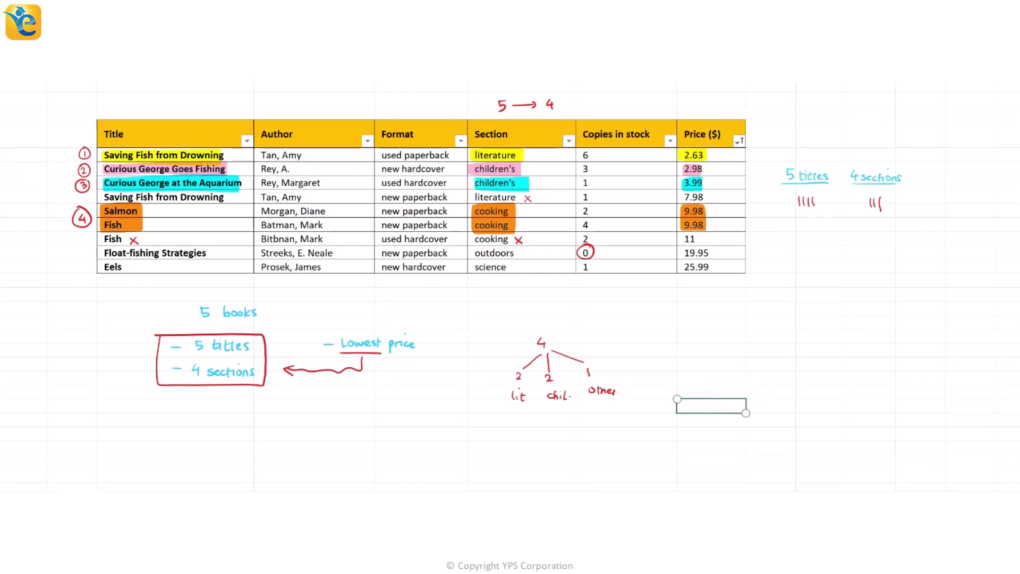
mouse_move(604, 248)
mouse_down()
mouse_move(613, 258)
mouse_move(605, 257)
mouse_up()
drag(685, 267, 717, 267)
drag(473, 267, 511, 268)
mouse_move(101, 266)
mouse_down()
mouse_move(121, 267)
mouse_move(84, 273)
mouse_up()
Write a circled 5 beside Eels and complete the tallies to five titles and four sections.
drag(89, 254, 85, 253)
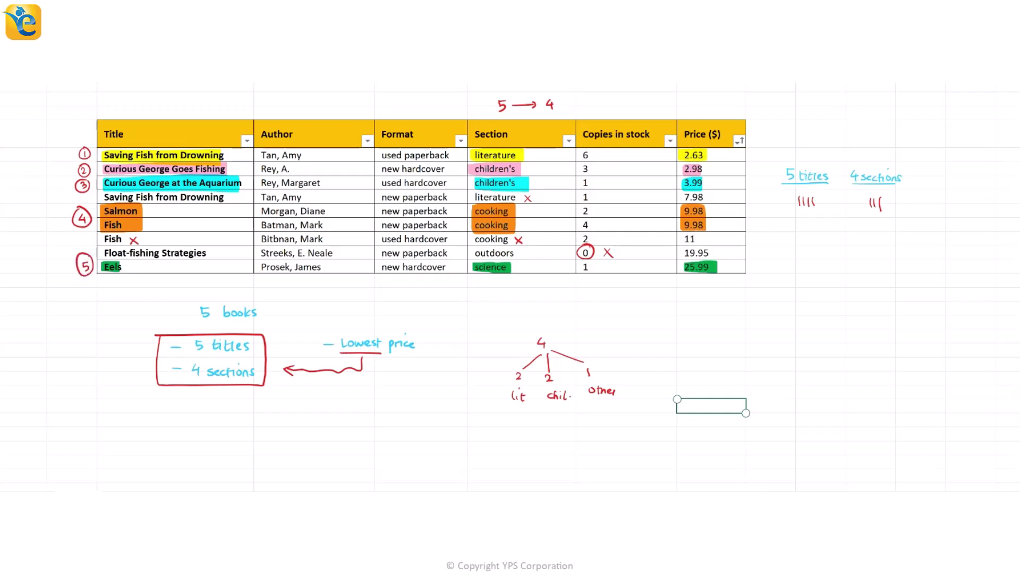
drag(784, 209, 821, 196)
drag(886, 198, 884, 211)
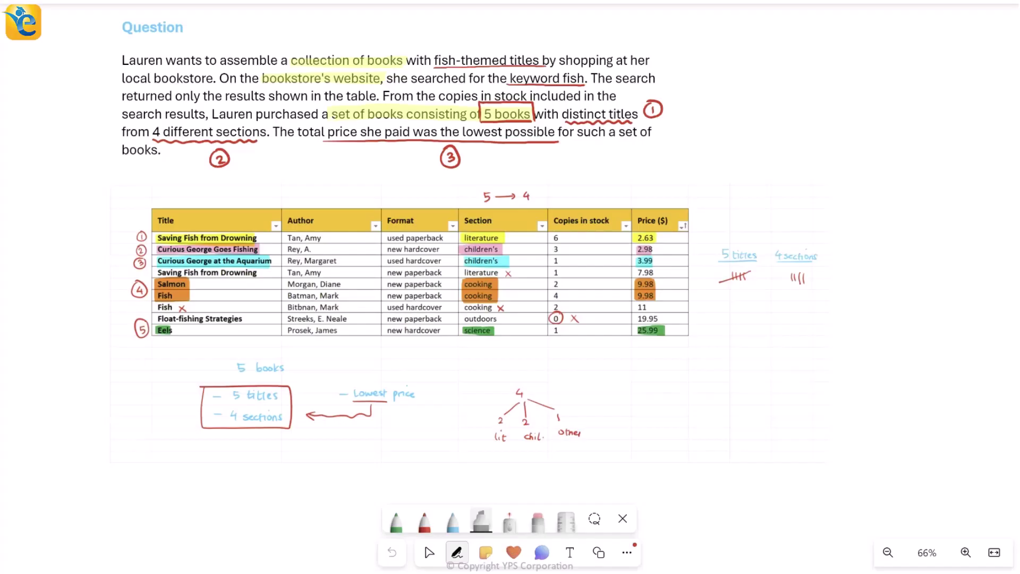
Scroll to the Question Stem and shrink the Yes/No options block slightly with its corner handle.
click(424, 544)
scroll(424, 543, down, 10)
click(456, 552)
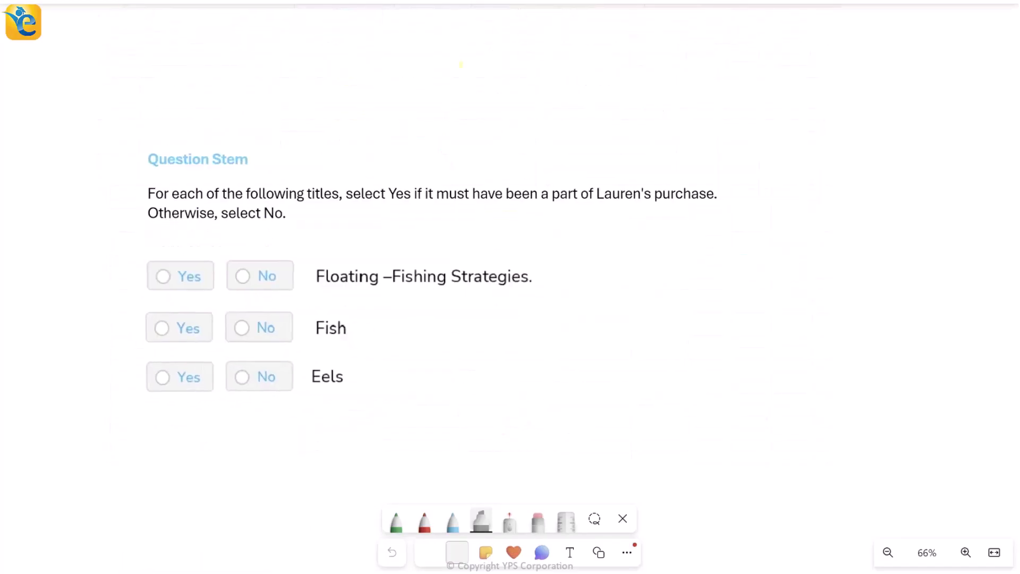
click(428, 553)
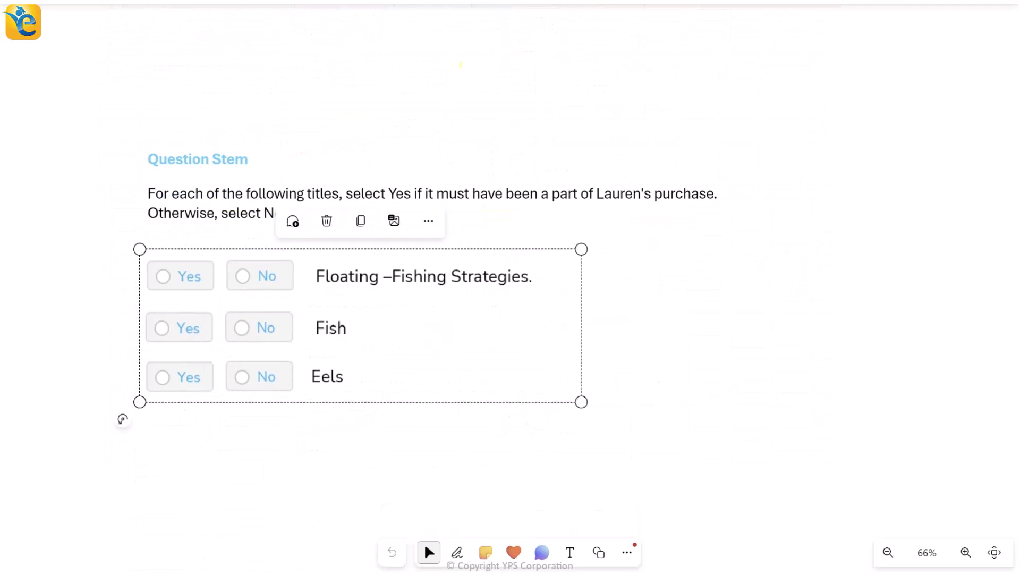
drag(581, 402, 441, 331)
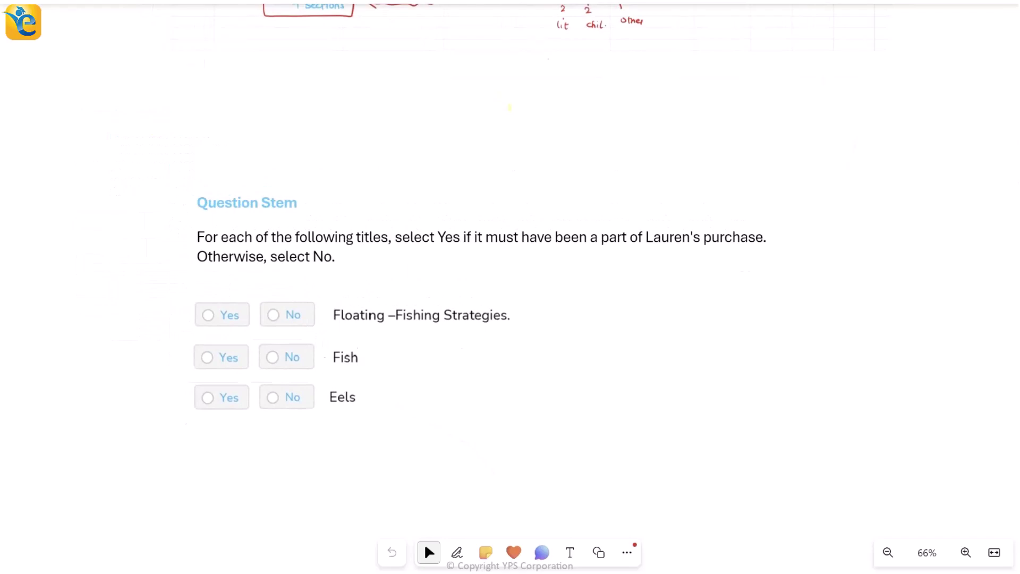
scroll(505, 287, up, 5)
scroll(505, 287, down, 4)
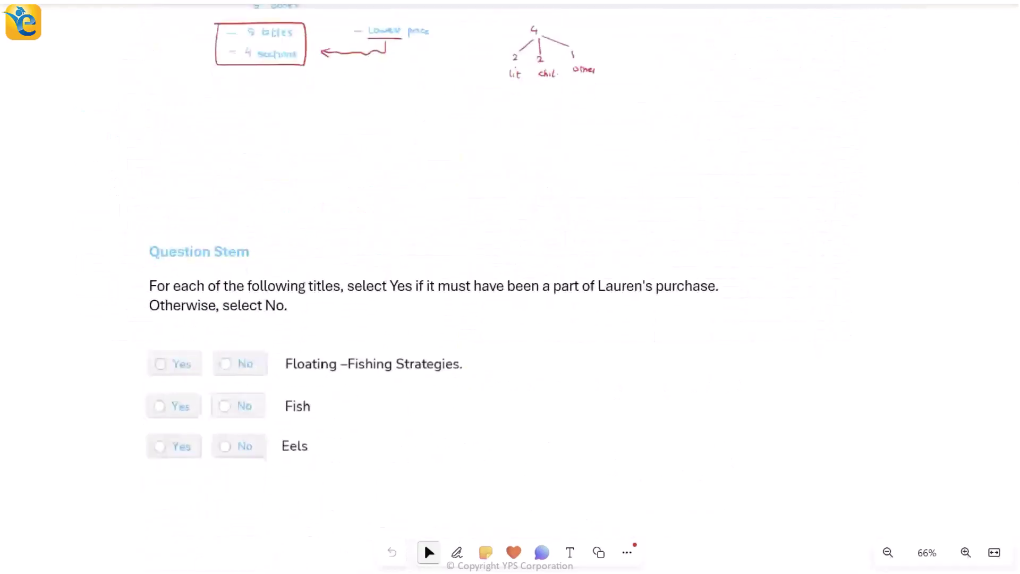
Highlight the Float-fishing Strategies row grey in the table, then erase that grey highlight.
click(457, 553)
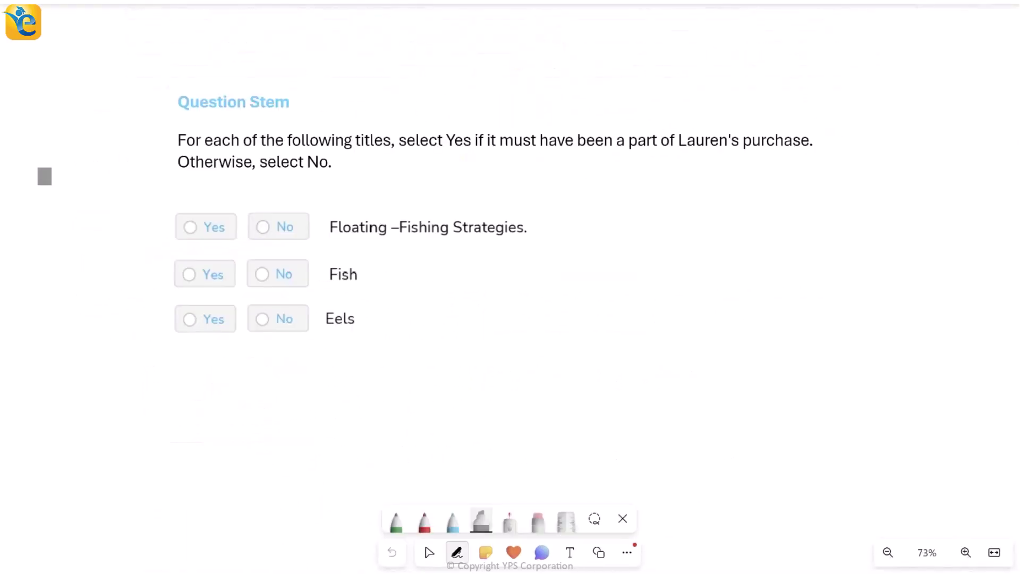
drag(329, 228, 525, 228)
scroll(478, 372, up, 5)
click(428, 551)
scroll(511, 213, up, 4)
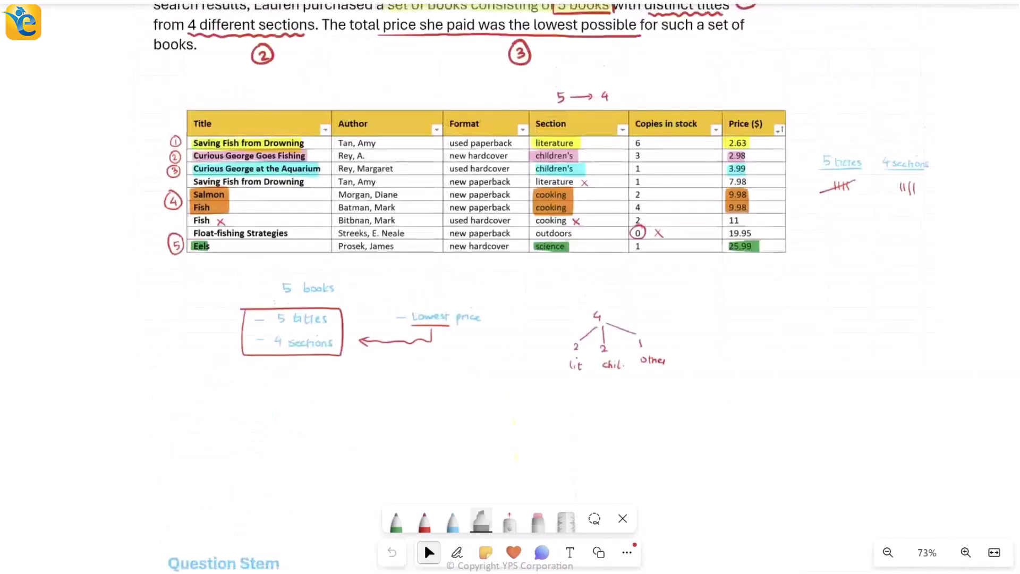
click(457, 553)
scroll(510, 213, up, 5)
drag(101, 215, 394, 216)
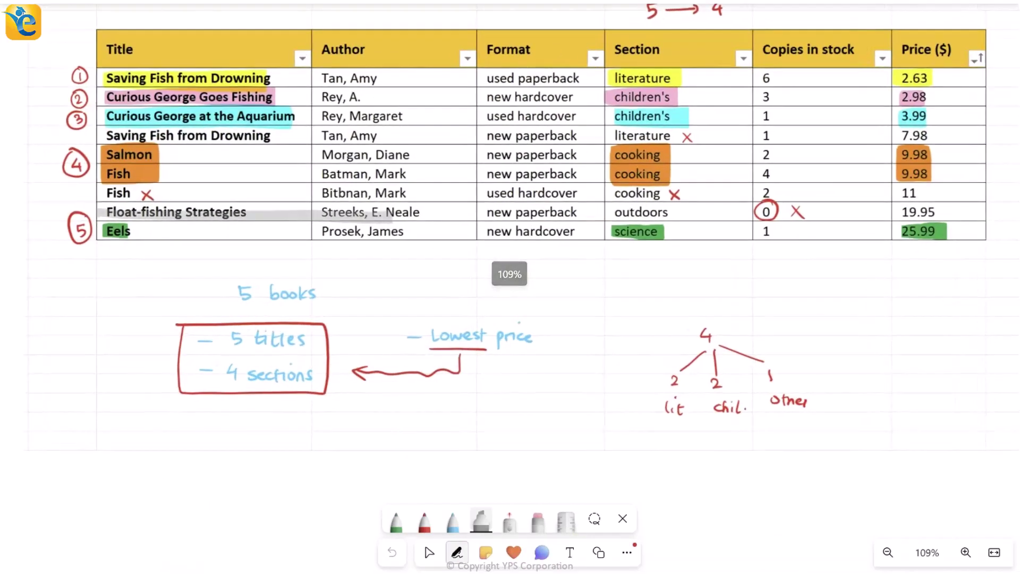
click(538, 520)
click(239, 215)
Tick No in blue for Floating-Fishing Strategies on the Yes/No question.
click(429, 552)
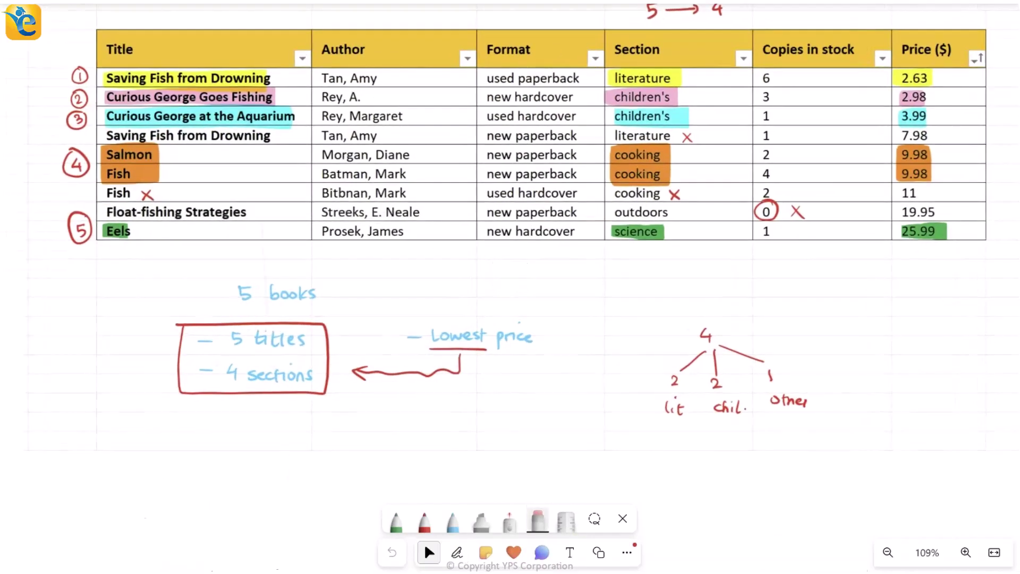
scroll(510, 287, down, 14)
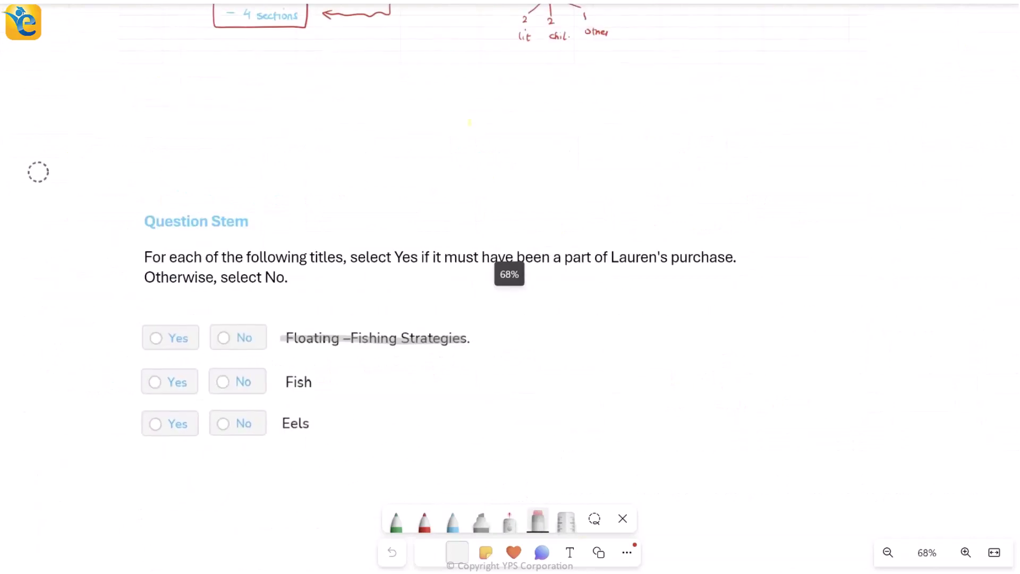
click(458, 553)
mouse_move(212, 335)
mouse_down()
mouse_move(246, 320)
mouse_move(468, 339)
mouse_up()
click(538, 520)
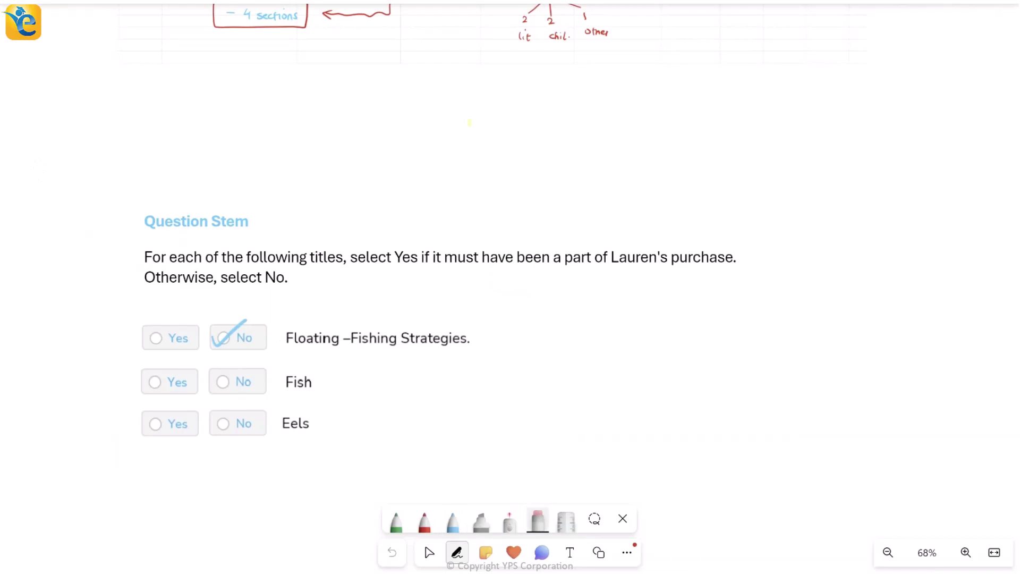
click(481, 520)
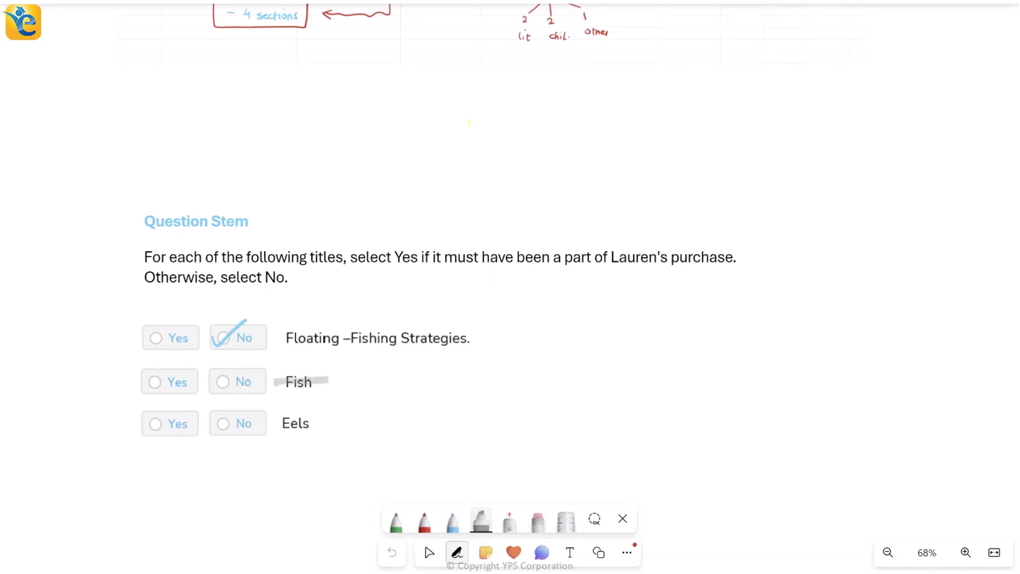
Try red circle, arrow and check marks on the Fish rows in the table, undoing each one.
click(428, 552)
scroll(424, 543, up, 5)
scroll(39, 178, up, 3)
scroll(38, 178, down, 3)
scroll(38, 178, up, 4)
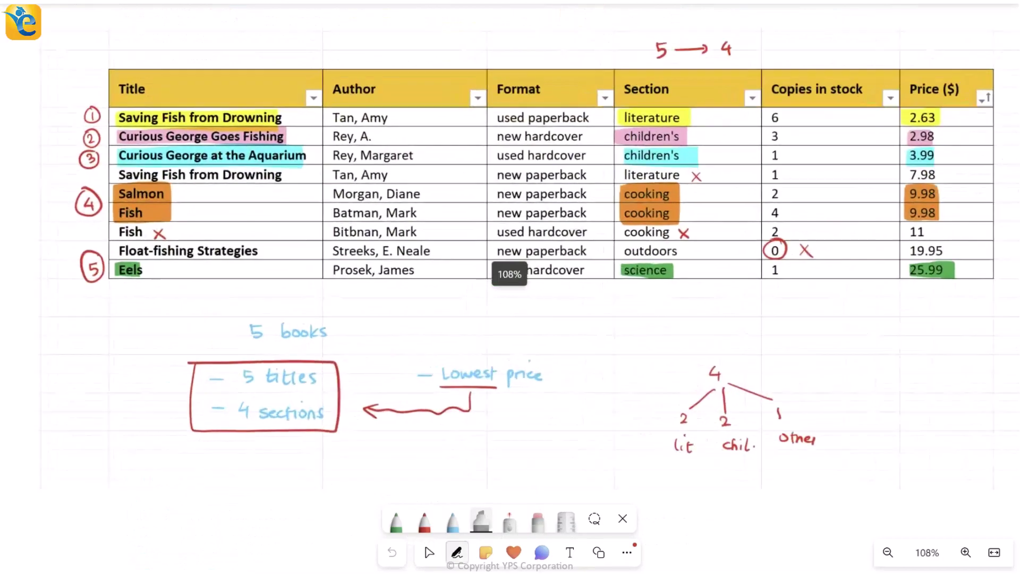
click(457, 552)
mouse_move(175, 207)
mouse_down()
mouse_move(213, 229)
mouse_move(175, 208)
mouse_move(330, 209)
mouse_up()
drag(210, 197, 191, 229)
key(ctrl+z)
key(ctrl+z)
key(ctrl+z)
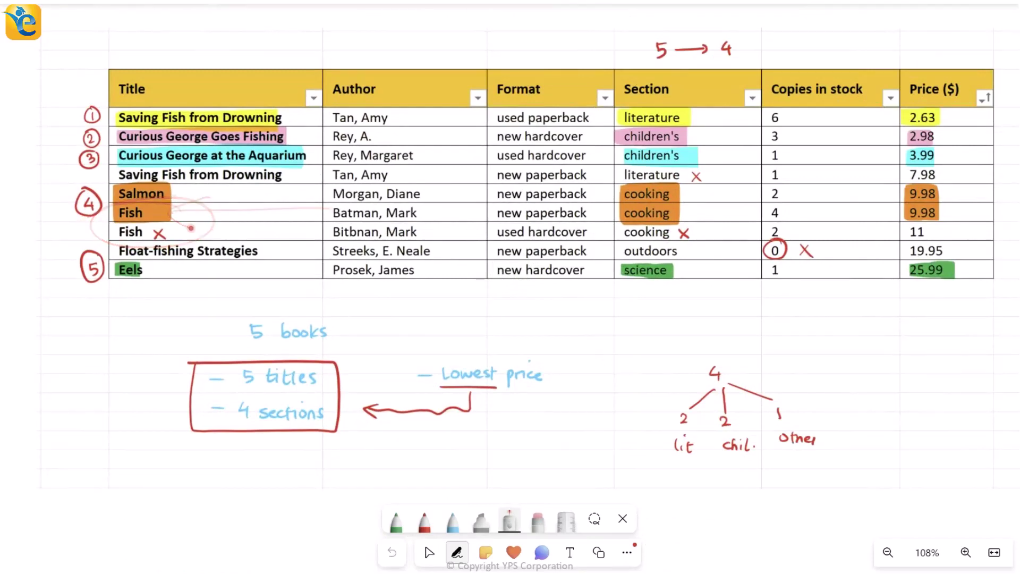
mouse_move(316, 234)
mouse_down()
mouse_move(180, 234)
mouse_move(191, 251)
mouse_up()
key(ctrl+z)
key(ctrl+z)
drag(175, 210, 230, 181)
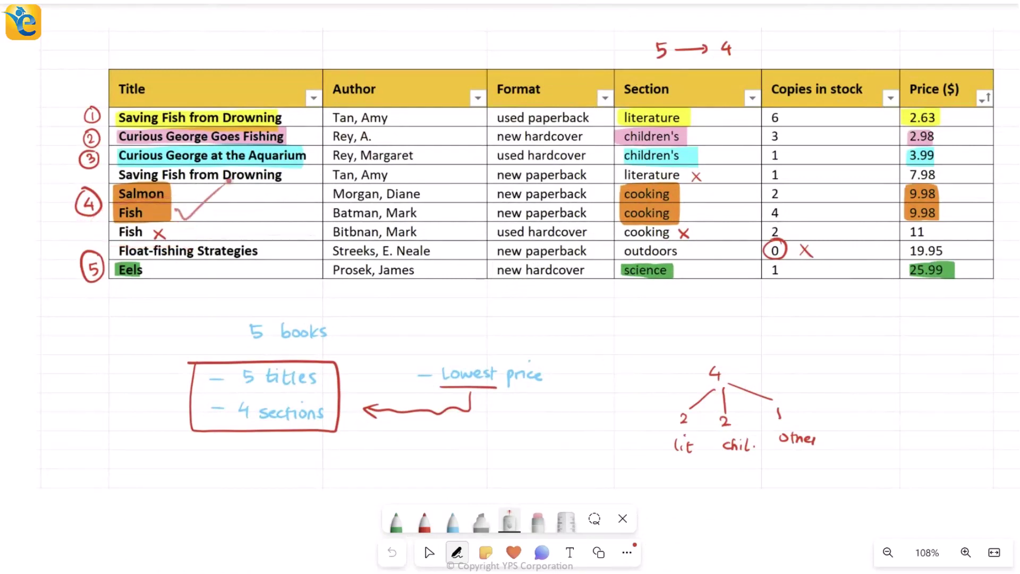
key(ctrl+z)
Scroll to the question and briefly circle the 'must have been part' phrase.
scroll(510, 266, down, 6)
scroll(405, 354, down, 5)
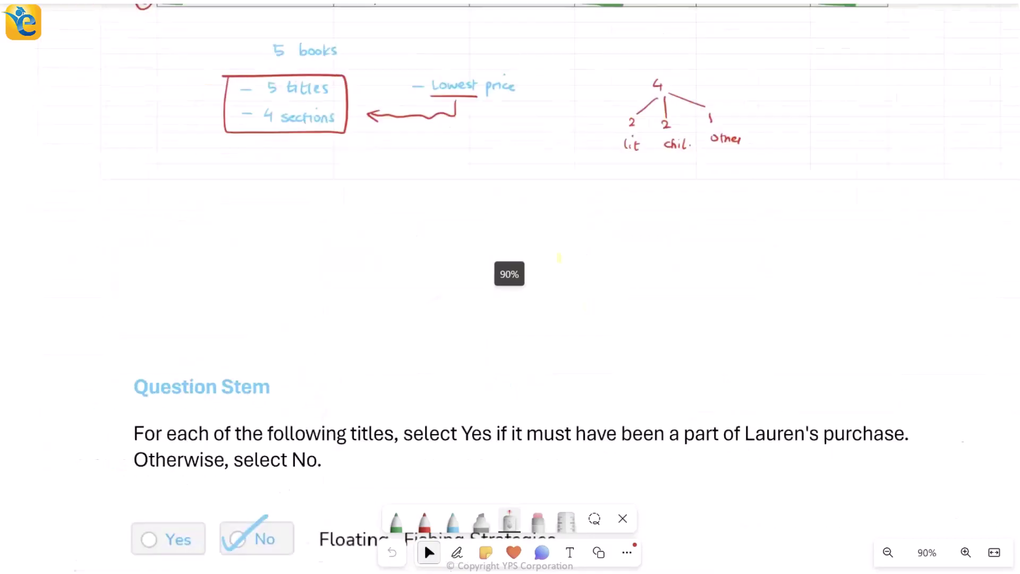
scroll(511, 266, down, 4)
scroll(353, 366, up, 2)
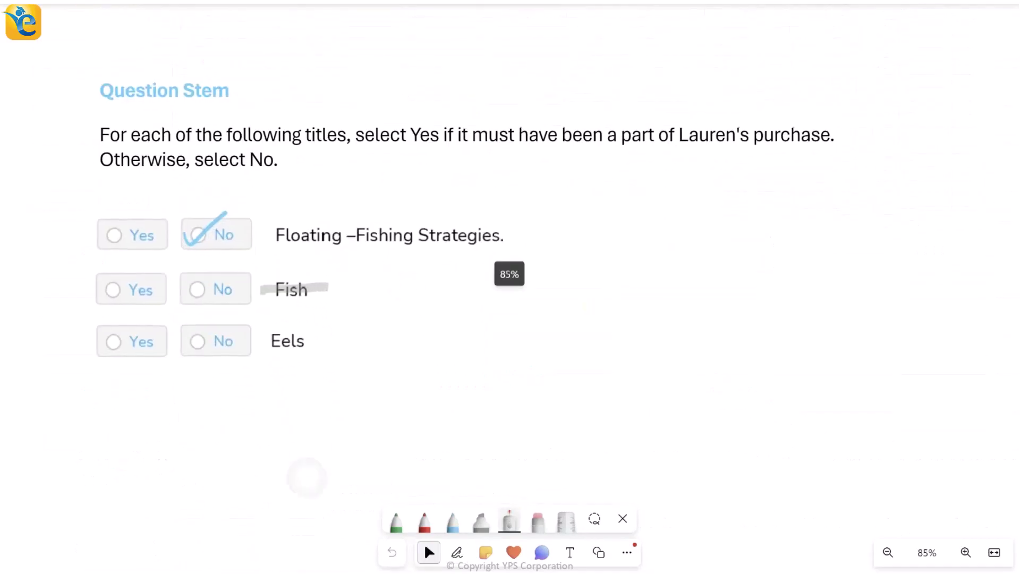
mouse_move(565, 109)
mouse_down()
mouse_move(454, 89)
mouse_move(469, 183)
mouse_up()
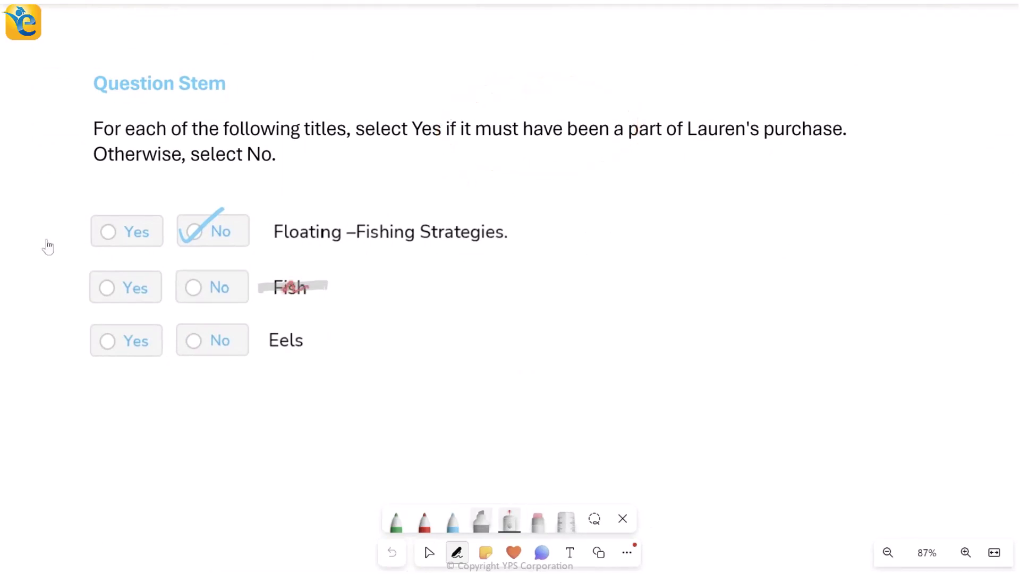
Tick No for Fish in red, erase Fish's grey highlight, and highlight Eels in grey.
click(481, 519)
click(424, 520)
drag(181, 289, 218, 270)
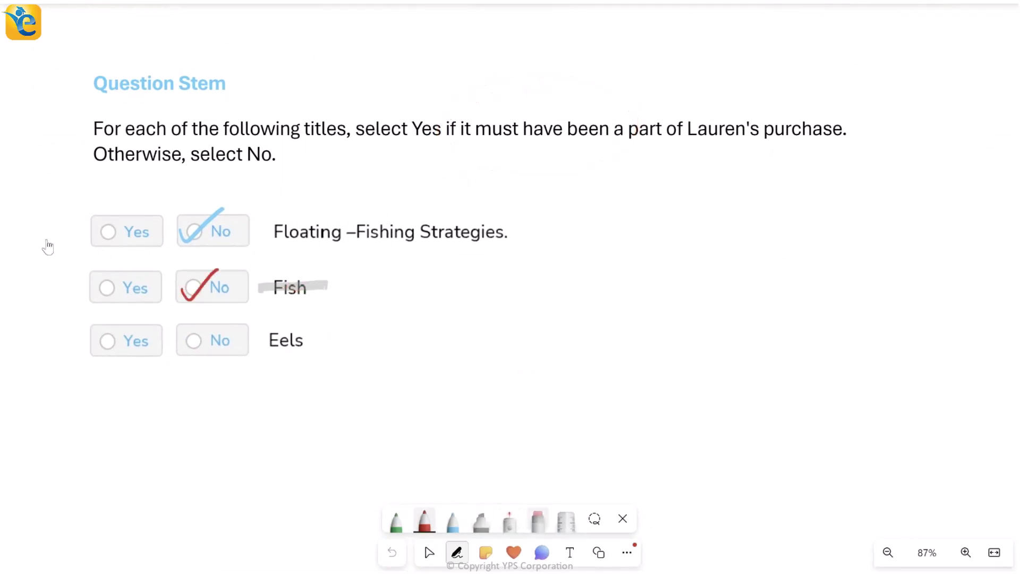
click(292, 287)
click(481, 520)
drag(259, 340, 330, 338)
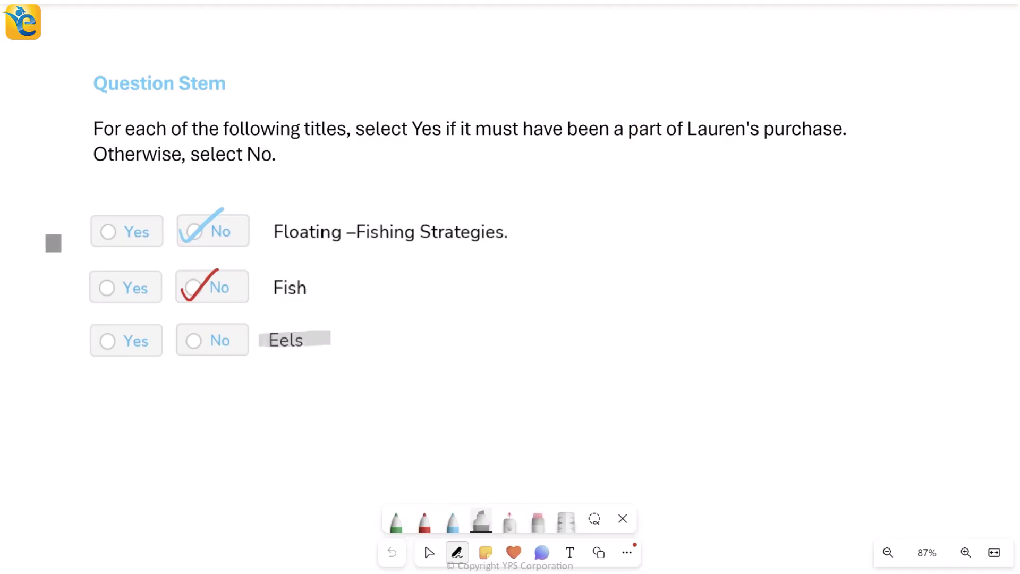
Loop an arrow around the last three table rows and erase the grey curved arrow.
scroll(509, 275, up, 10)
scroll(509, 274, down, 3)
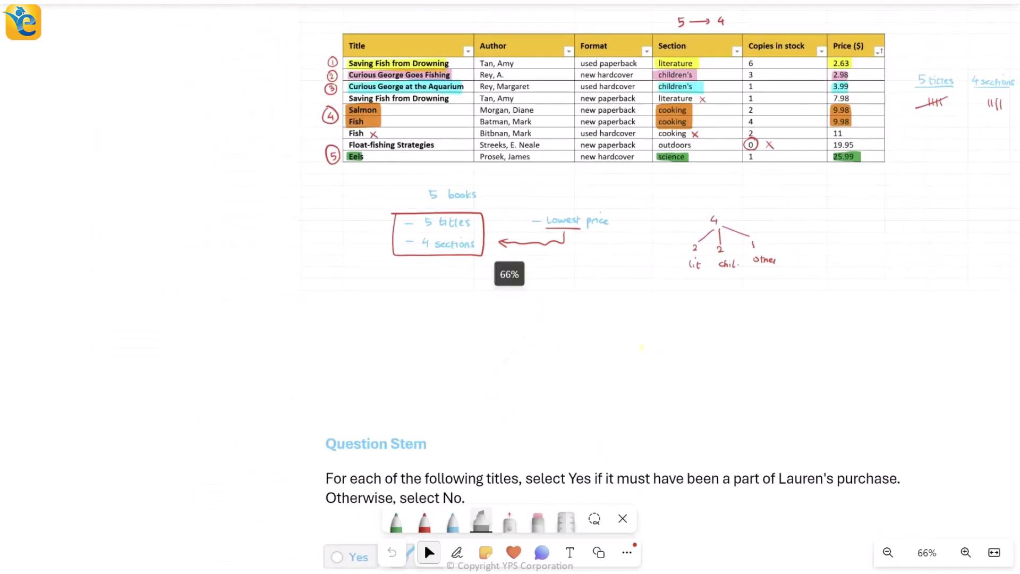
scroll(424, 316, up, 3)
drag(241, 269, 165, 318)
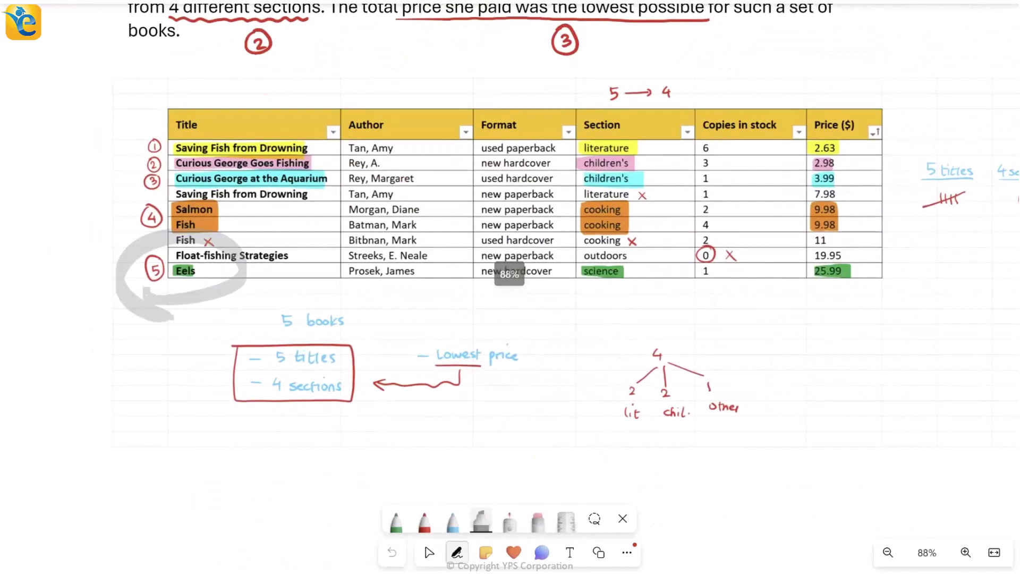
drag(120, 276, 48, 240)
click(429, 553)
Draw a green check mark over the Yes option in the Eels row.
scroll(424, 544, down, 10)
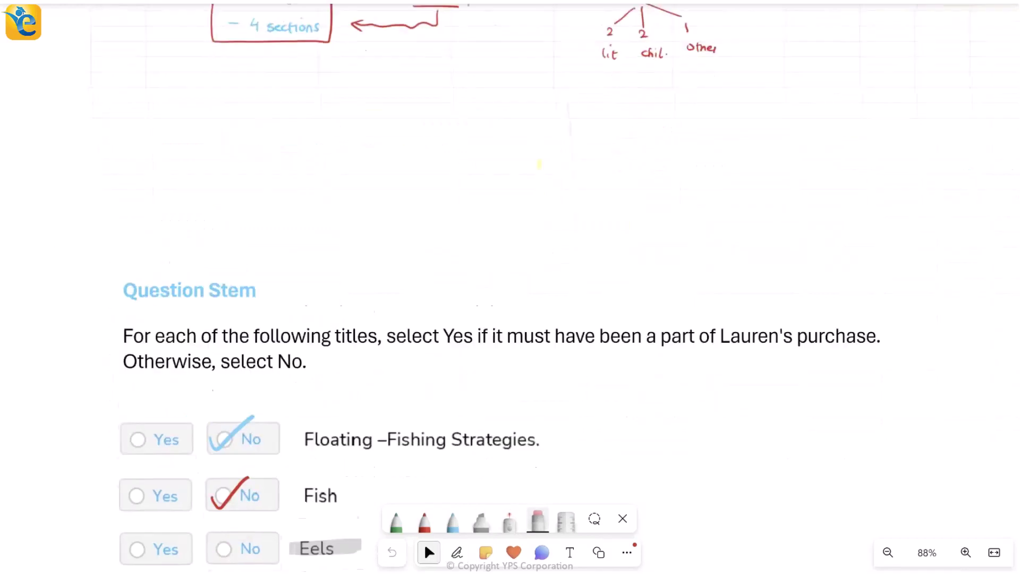
click(453, 521)
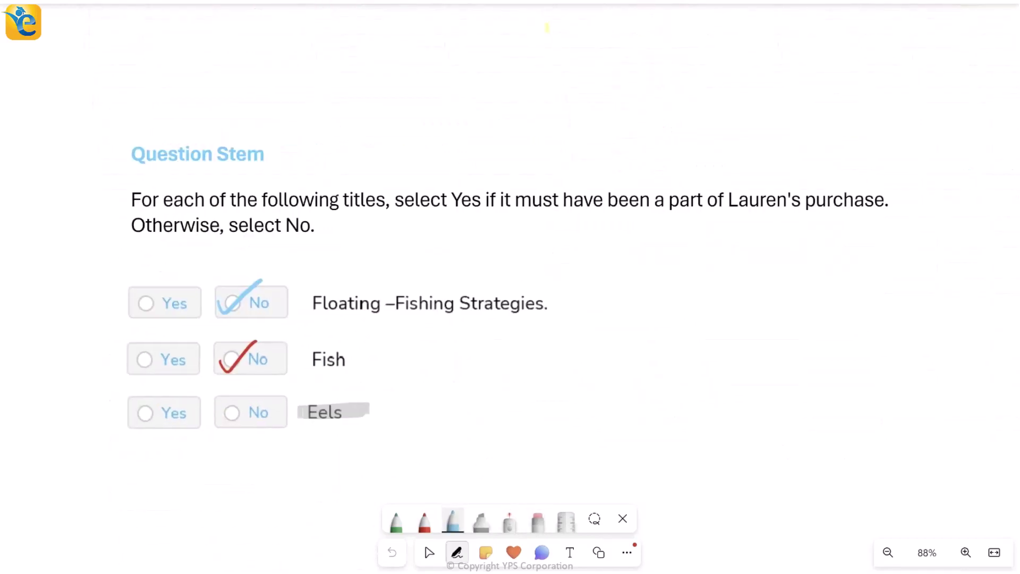
click(396, 521)
drag(131, 412, 181, 389)
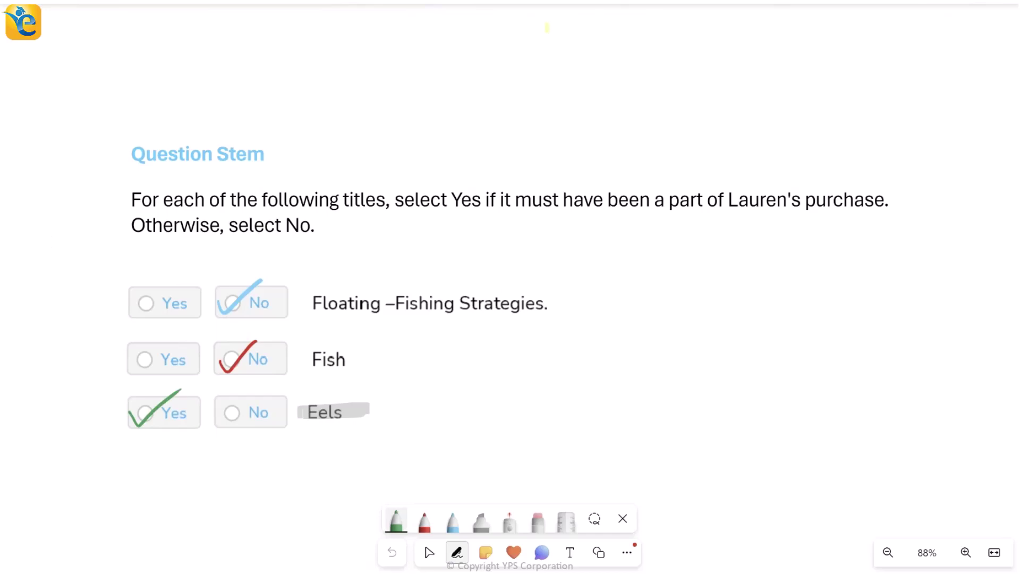
click(429, 553)
scroll(424, 543, down, 3)
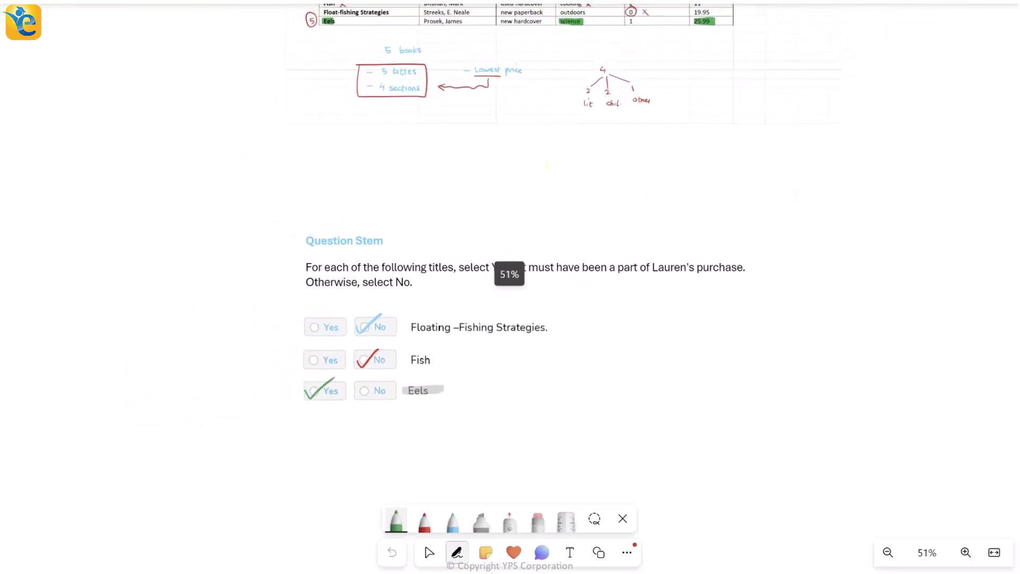
scroll(424, 543, up, 10)
scroll(425, 544, up, 5)
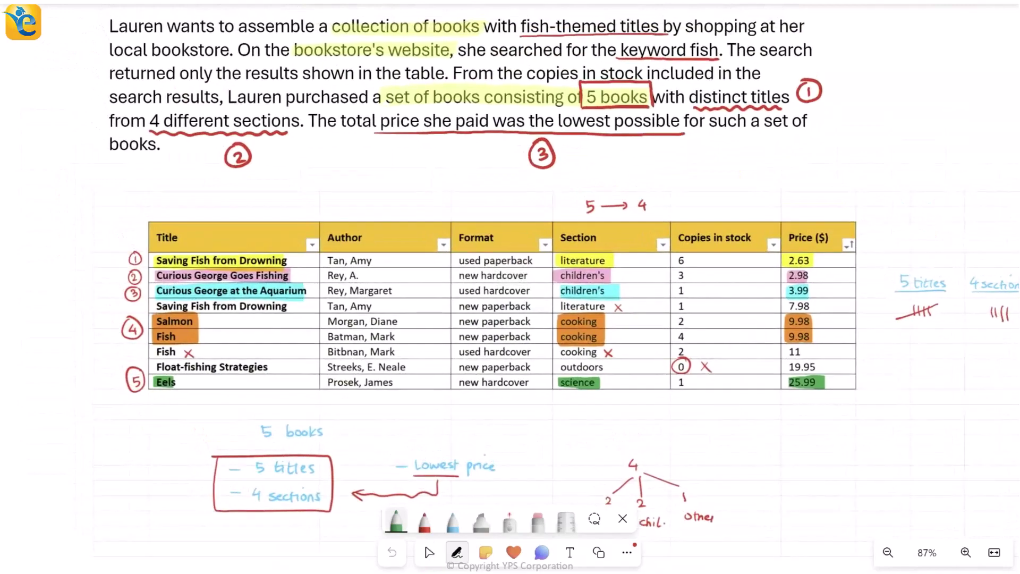
With fading pointer strokes, trace from the table's left edge to '5 titles' and beside the question.
scroll(424, 543, down, 3)
scroll(424, 543, right, 3)
scroll(424, 543, down, 1)
click(456, 553)
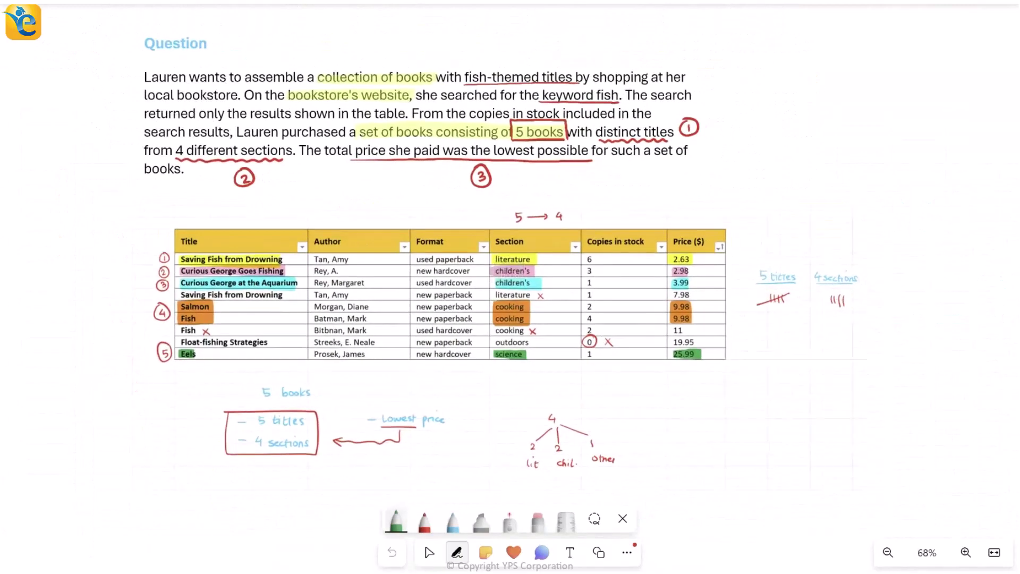
click(509, 521)
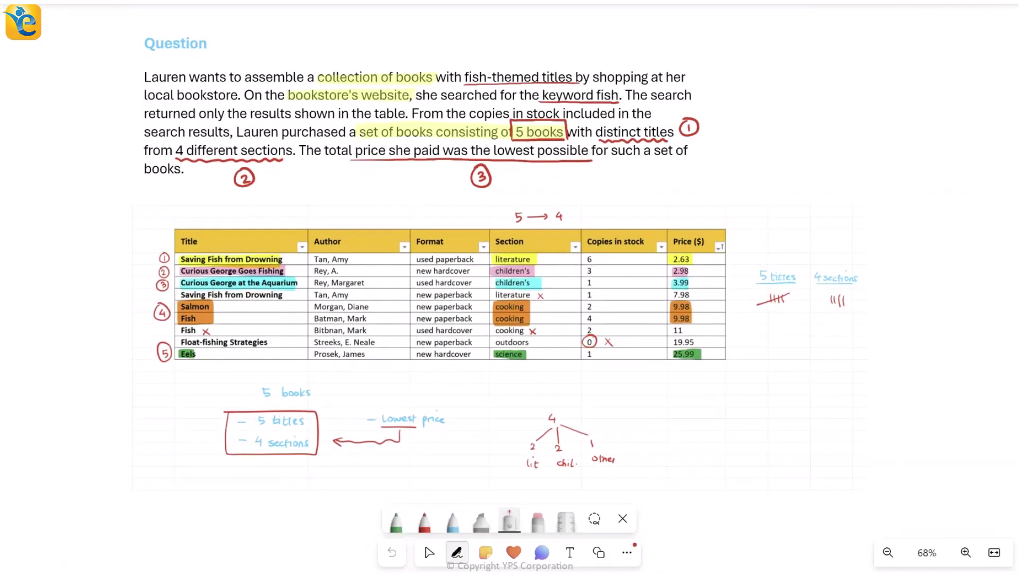
mouse_move(138, 215)
mouse_down()
mouse_move(128, 372)
mouse_move(246, 420)
mouse_up()
mouse_move(701, 51)
mouse_down()
mouse_move(718, 65)
mouse_move(678, 185)
mouse_up()
Handwrite 'Infer' in red above the '5 titles' note and underline it.
click(424, 521)
drag(776, 223, 777, 245)
drag(779, 244, 792, 253)
drag(788, 239, 796, 238)
drag(797, 240, 808, 234)
drag(766, 254, 809, 246)
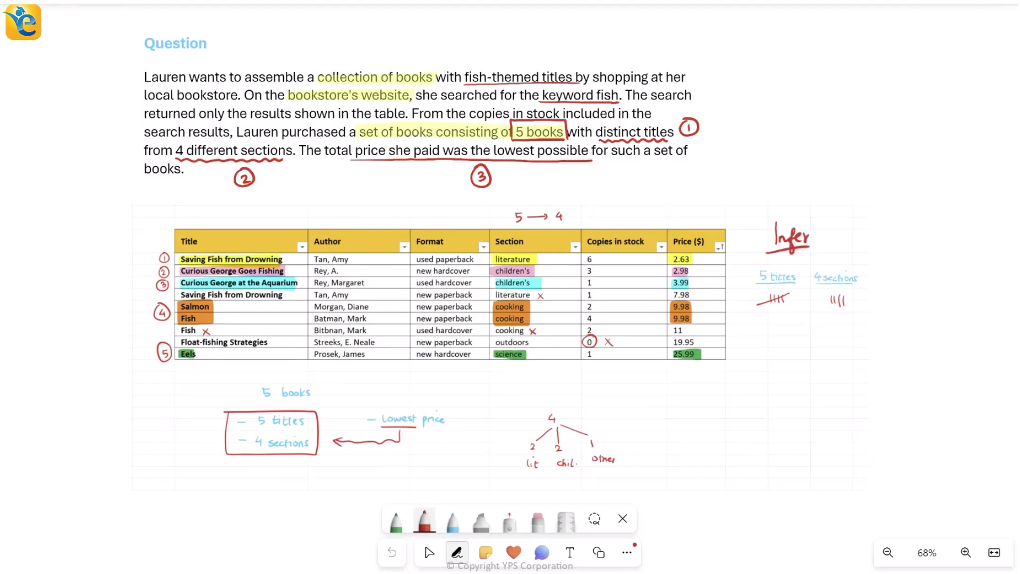
With the fading pointer, trace the 2.63 to 25.99 prices and circle the Title, Section and Price columns.
click(509, 521)
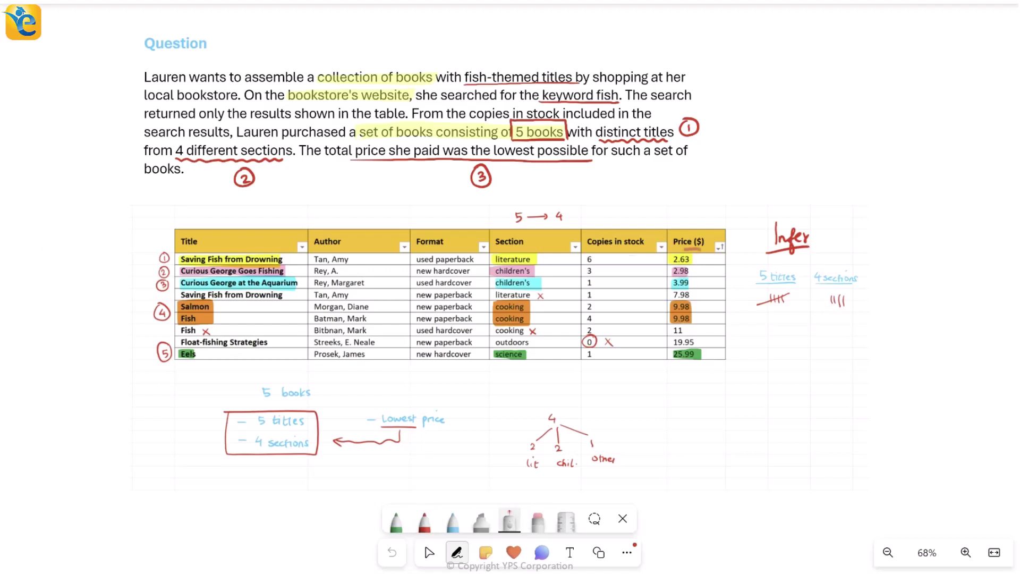
drag(686, 248, 563, 264)
drag(719, 247, 715, 354)
drag(206, 218, 133, 293)
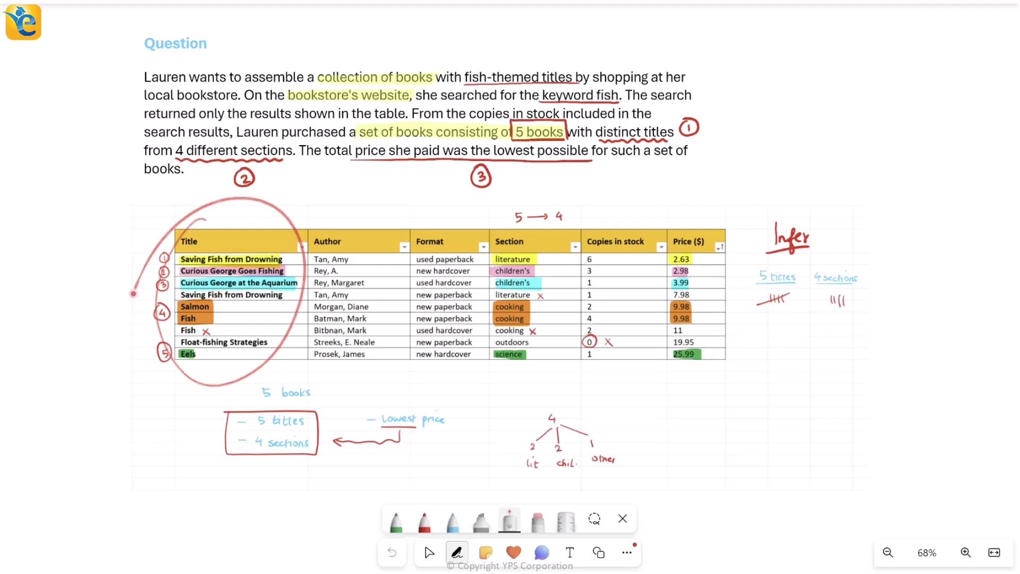
mouse_move(513, 226)
mouse_down()
mouse_move(486, 345)
mouse_move(482, 261)
mouse_up()
mouse_move(654, 240)
mouse_down()
mouse_move(659, 234)
mouse_move(651, 243)
mouse_up()
Point at Copies in stock and circle the 0 copies cell, last two rows and 19.95 price.
mouse_move(604, 346)
mouse_down()
mouse_move(602, 393)
mouse_move(627, 371)
mouse_up()
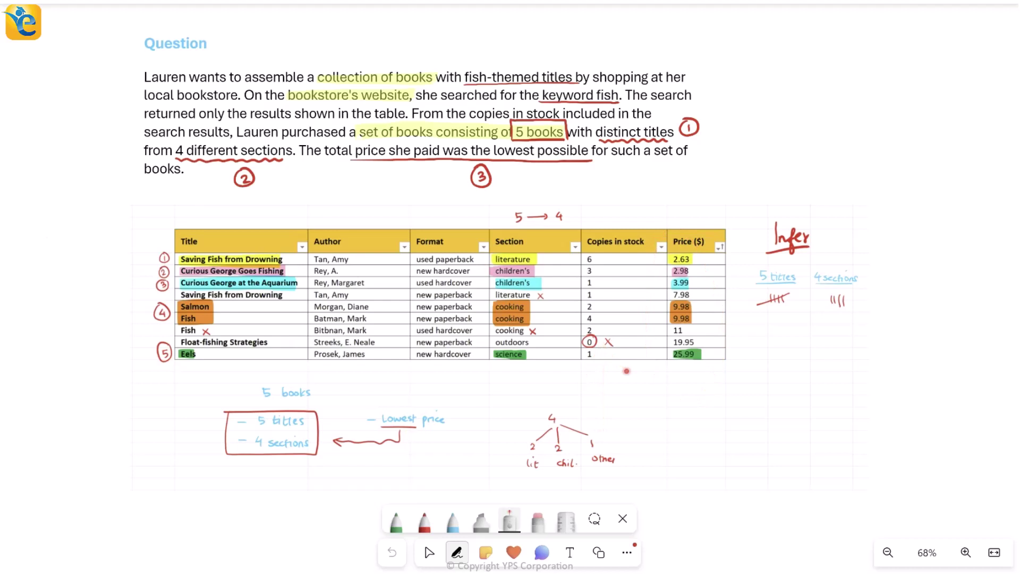
mouse_move(627, 371)
mouse_down()
mouse_move(563, 340)
mouse_move(577, 331)
mouse_move(304, 347)
mouse_move(308, 336)
mouse_up()
drag(712, 331, 686, 333)
scroll(510, 274, up, 2)
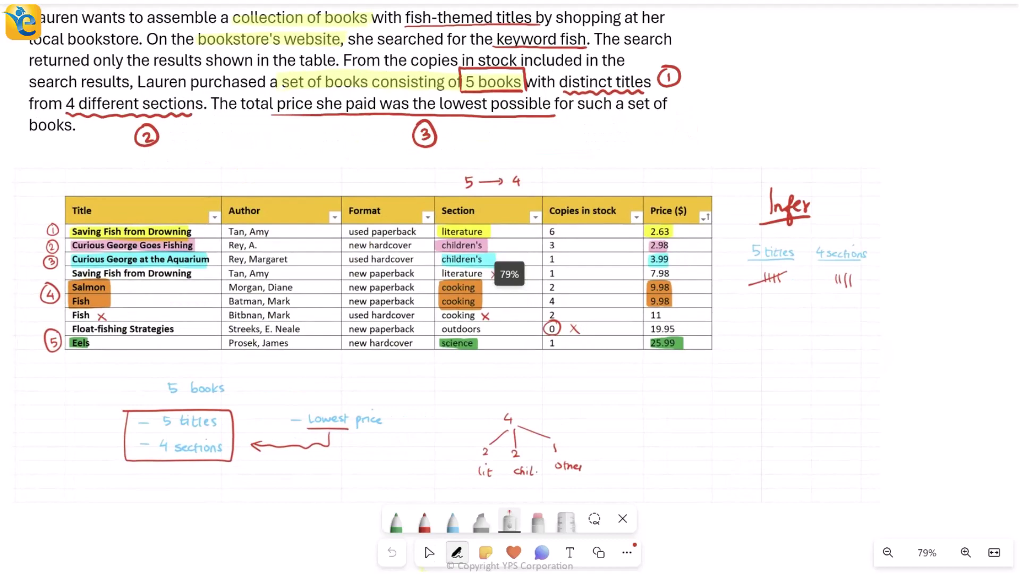
scroll(509, 274, down, 3)
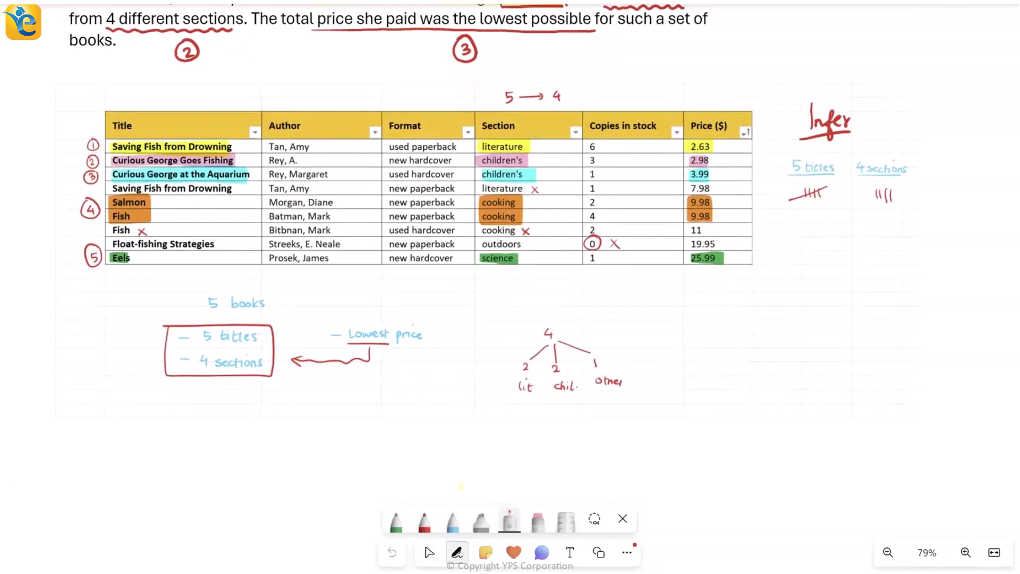
scroll(509, 275, down, 2)
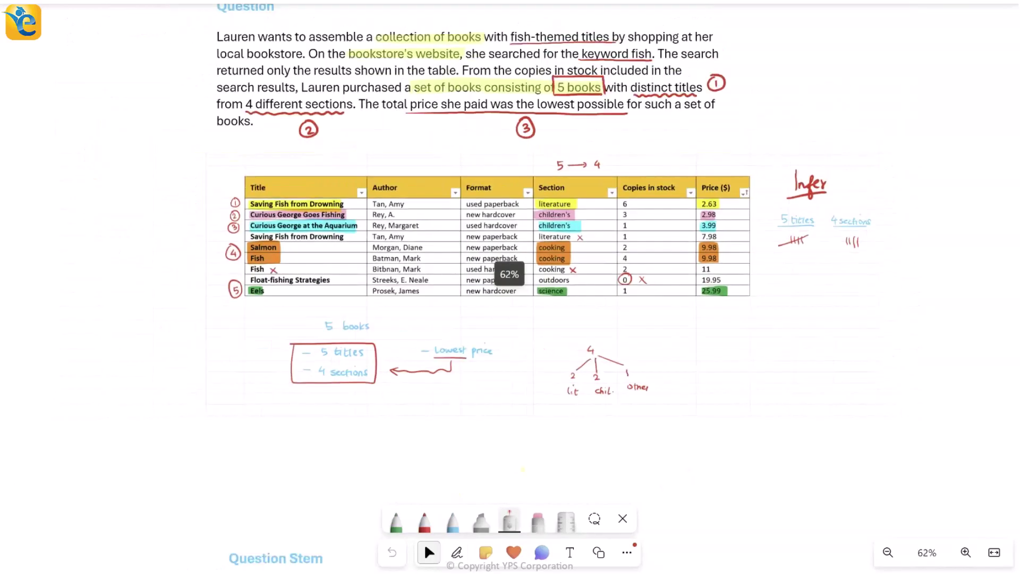
scroll(509, 274, down, 5)
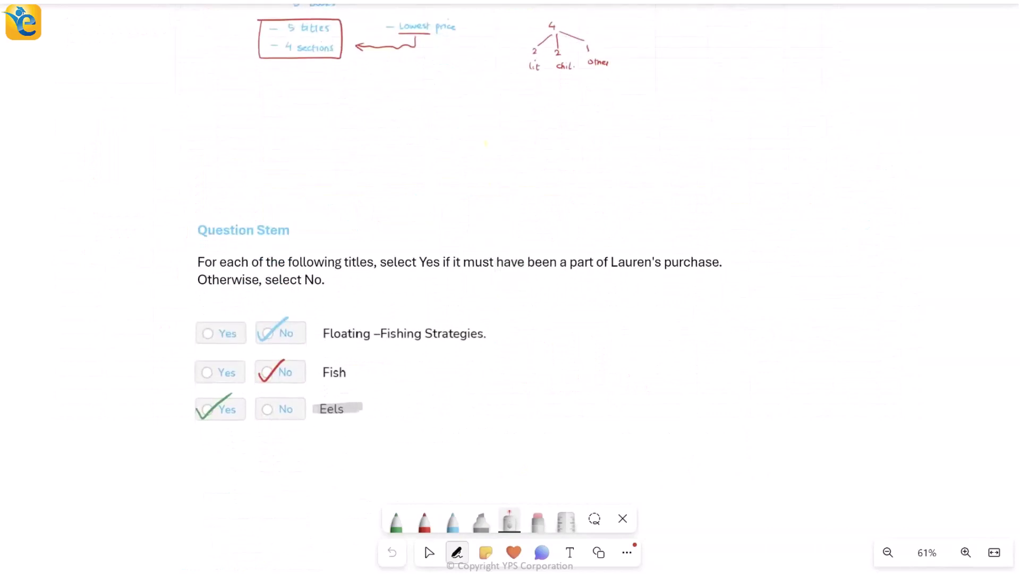